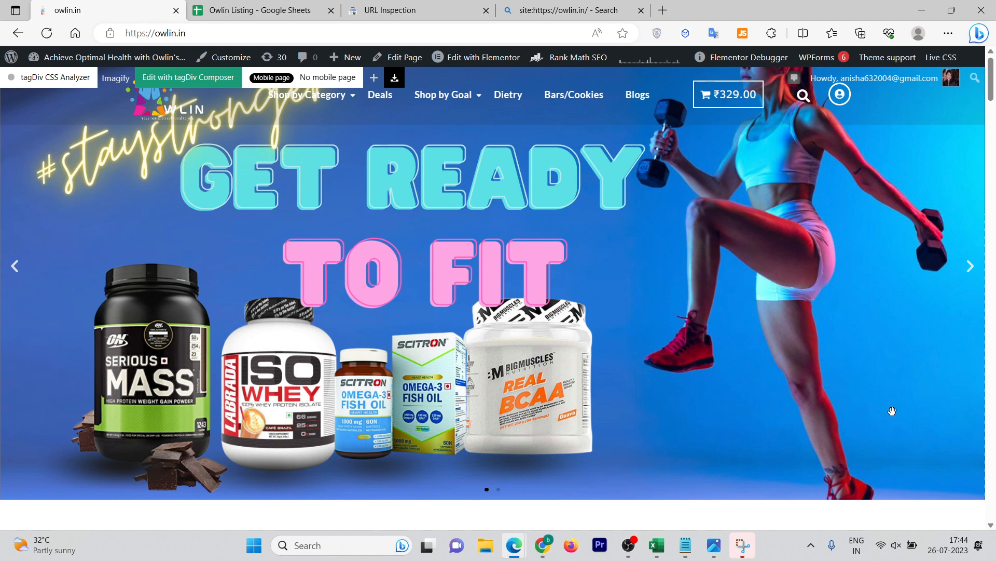
{"action": "left_click", "coordinate": [537, 5]}
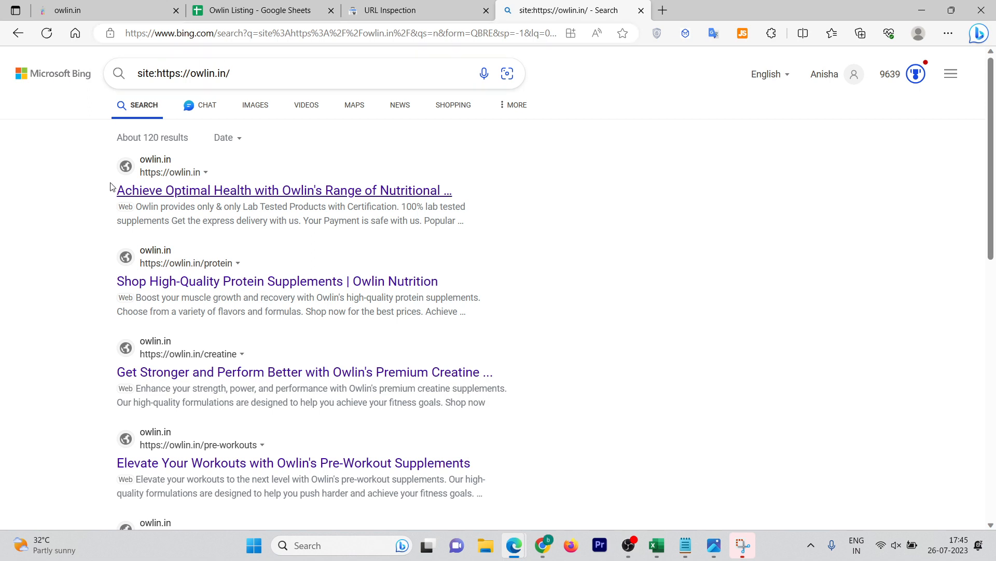
{"action": "mouse_move", "coordinate": [110, 187]}
{"action": "left_mouse_down"}
{"action": "mouse_move", "coordinate": [210, 207]}
{"action": "mouse_move", "coordinate": [280, 192]}
{"action": "mouse_move", "coordinate": [408, 204]}
{"action": "left_mouse_up"}
{"action": "left_click", "coordinate": [36, 190]}
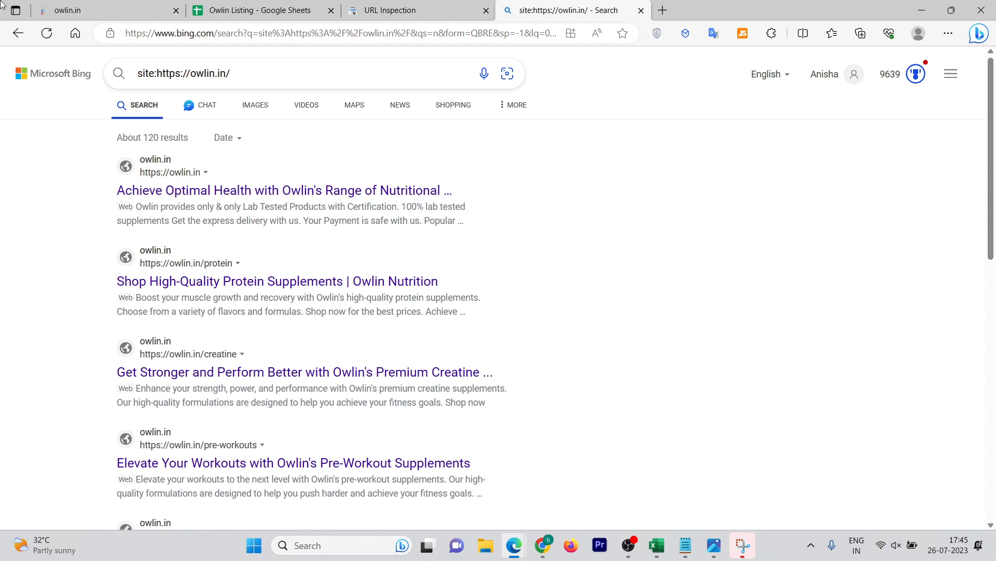
{"action": "left_click", "coordinate": [84, 6]}
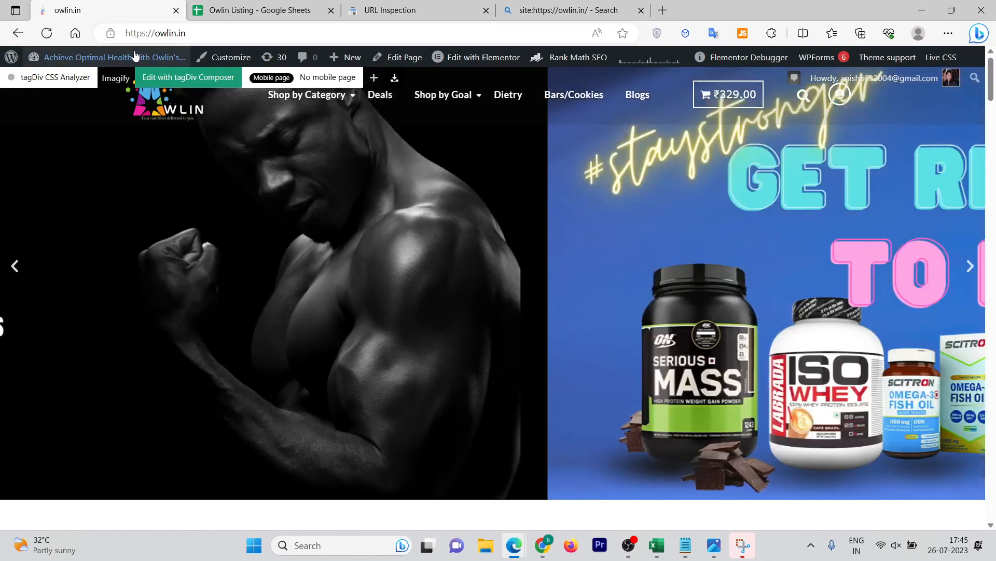
{"action": "mouse_move", "coordinate": [135, 55]}
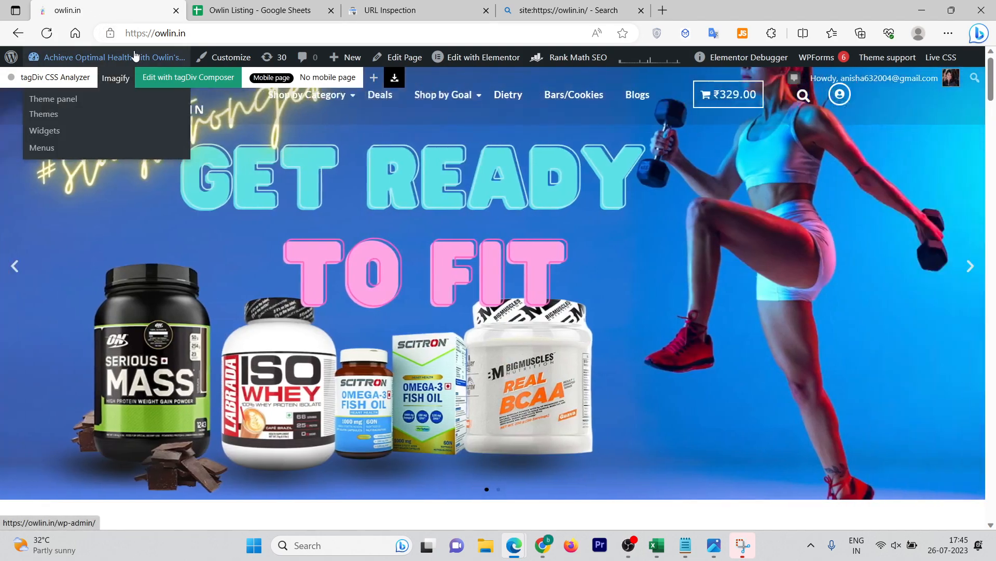
{"action": "left_click", "coordinate": [228, 36]}
{"action": "left_click", "coordinate": [228, 35]}
{"action": "type", "text": "/"}
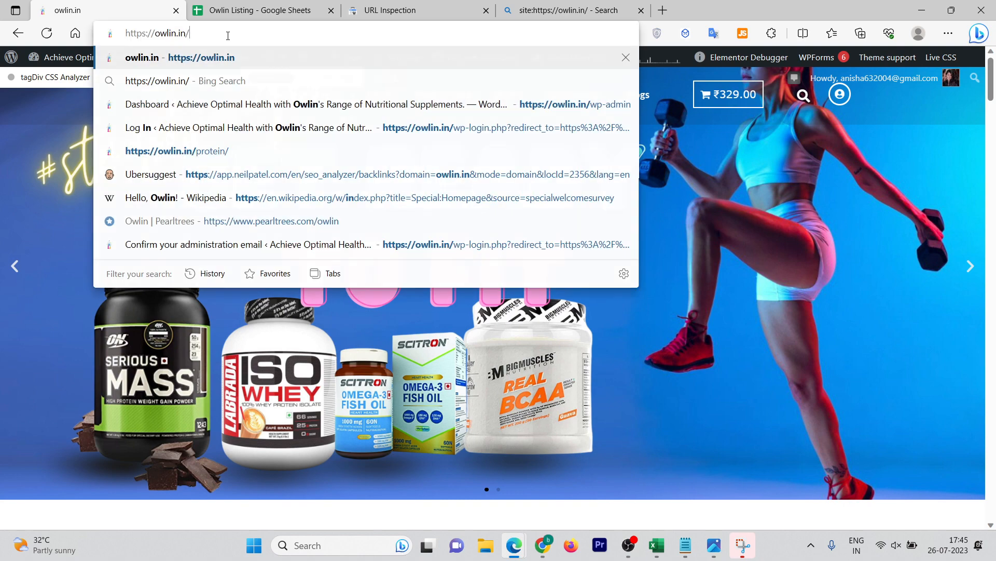
{"action": "type", "text": "w"}
{"action": "key", "text": "Return"}
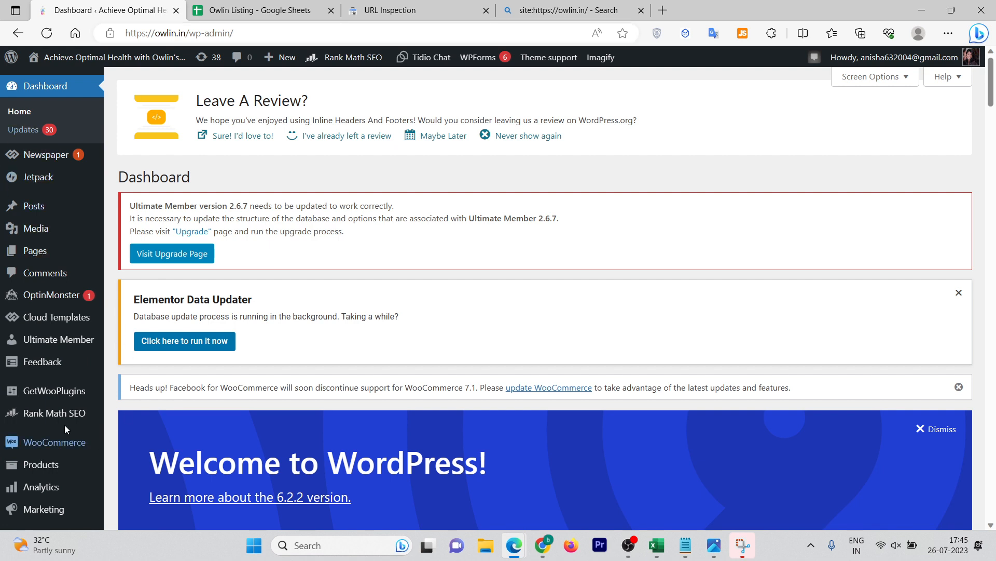
- Open the Rank Math SEO dashboard and look through its available modules
{"action": "left_click", "coordinate": [44, 417]}
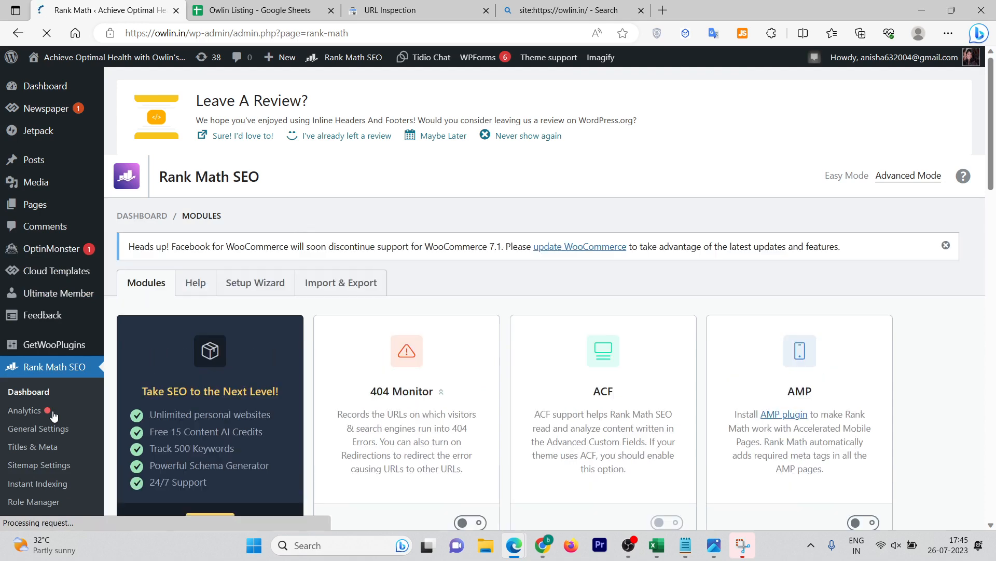
{"action": "left_click_drag", "start_coordinate": [992, 157], "coordinate": [995, 260]}
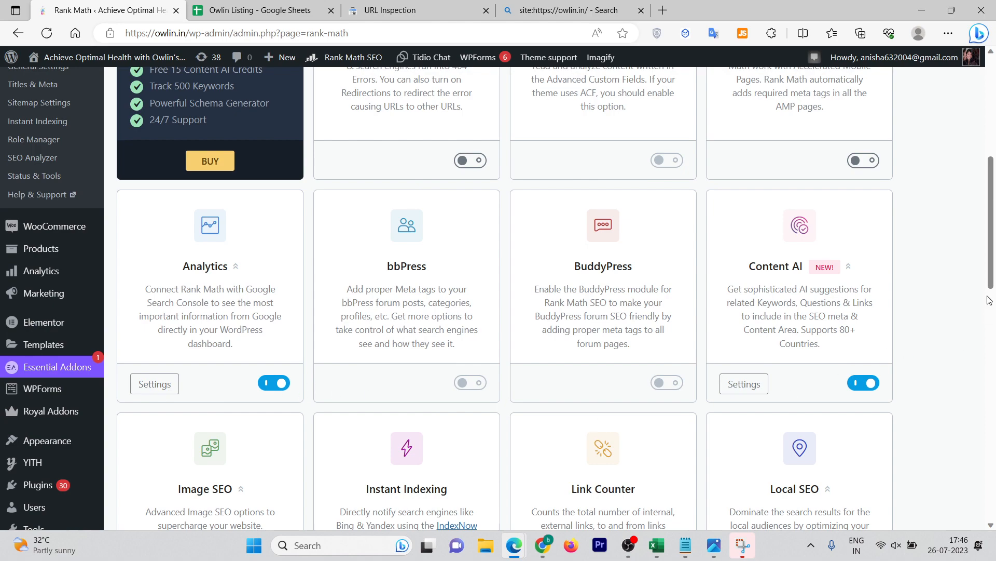
{"action": "left_click_drag", "start_coordinate": [988, 243], "coordinate": [989, 133]}
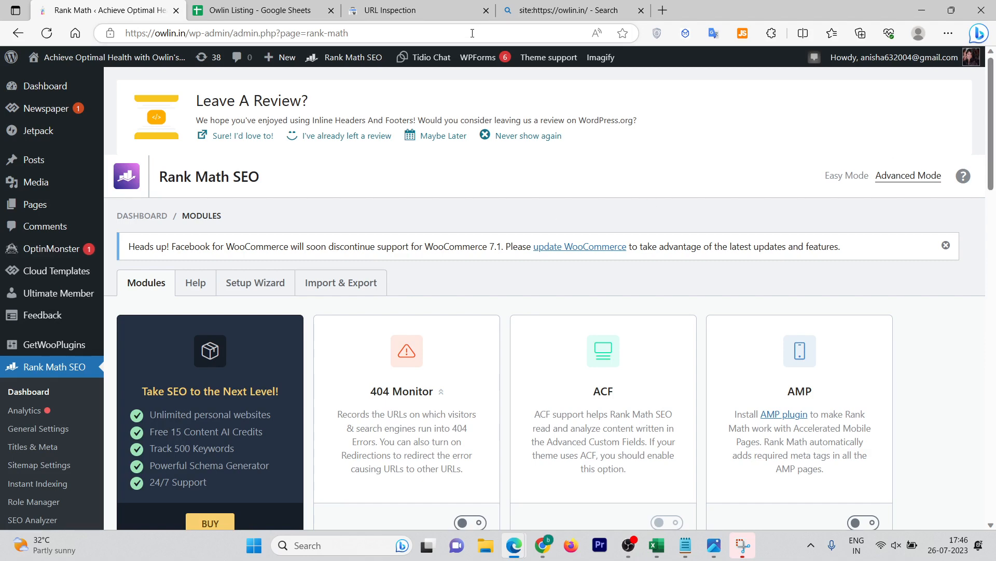
- Copy the Dietry page's title from cell C10 on Sheet19 of the Owlin Listing spreadsheet
{"action": "mouse_move", "coordinate": [215, 3]}
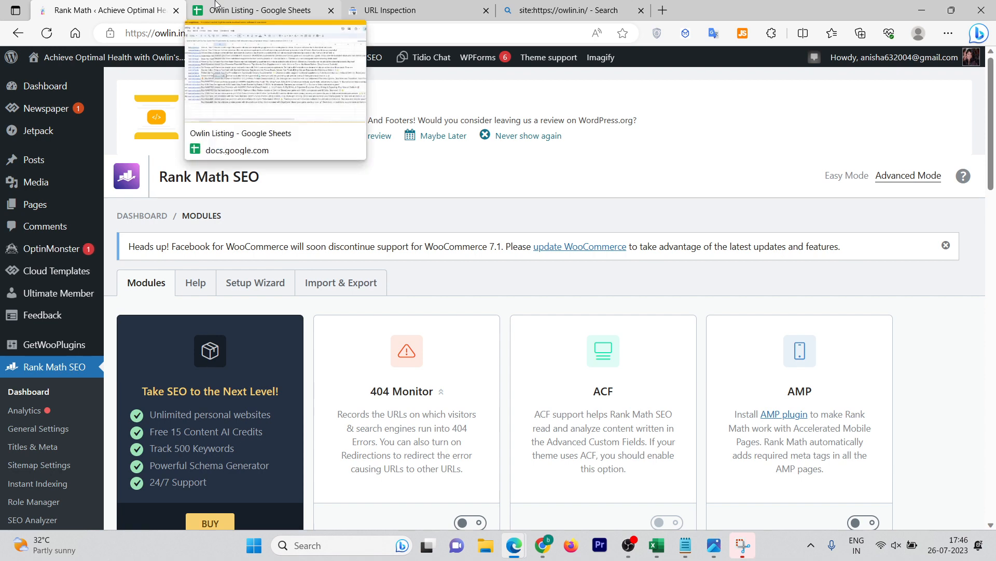
{"action": "left_click", "coordinate": [215, 2]}
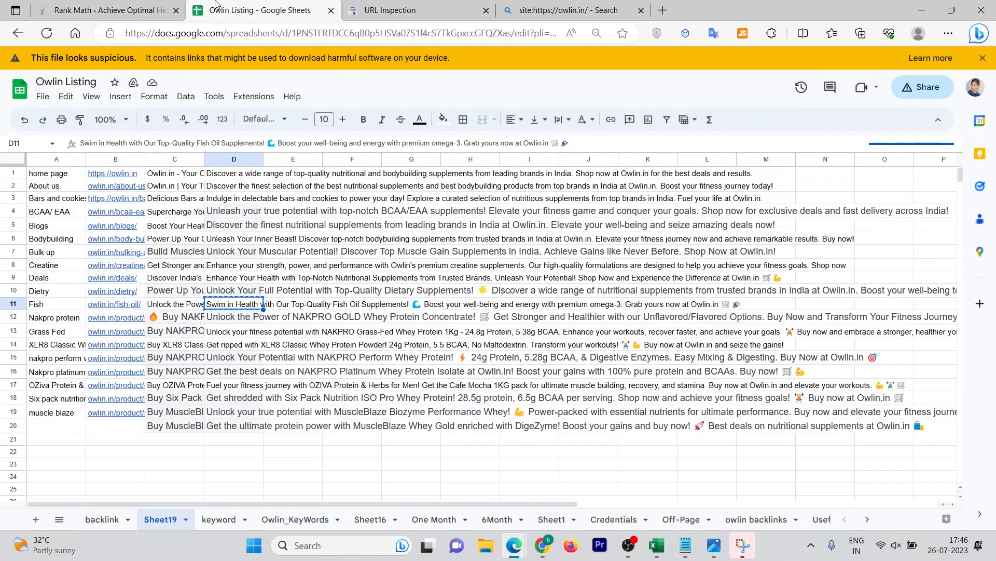
{"action": "key", "text": "Down"}
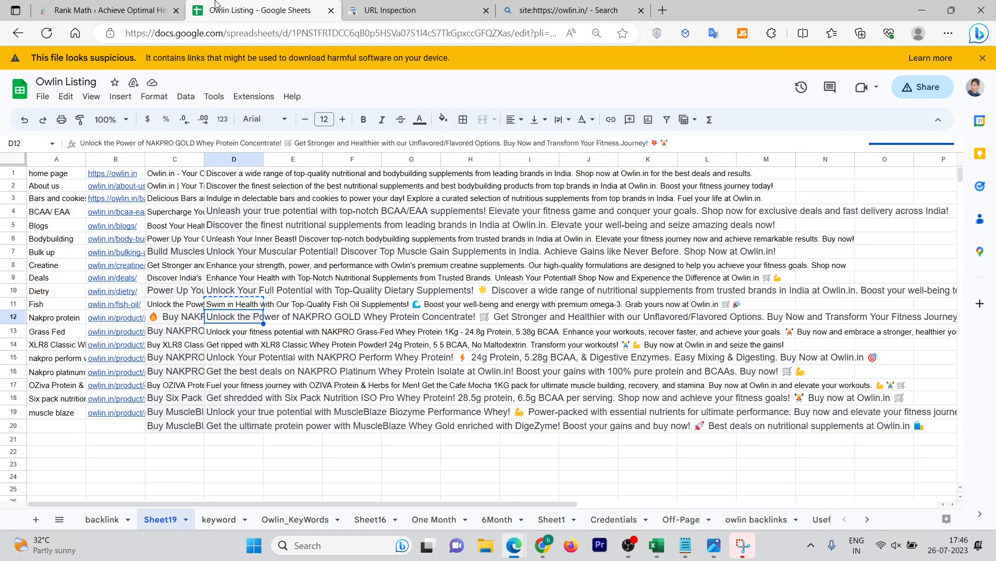
{"action": "key", "text": "Left"}
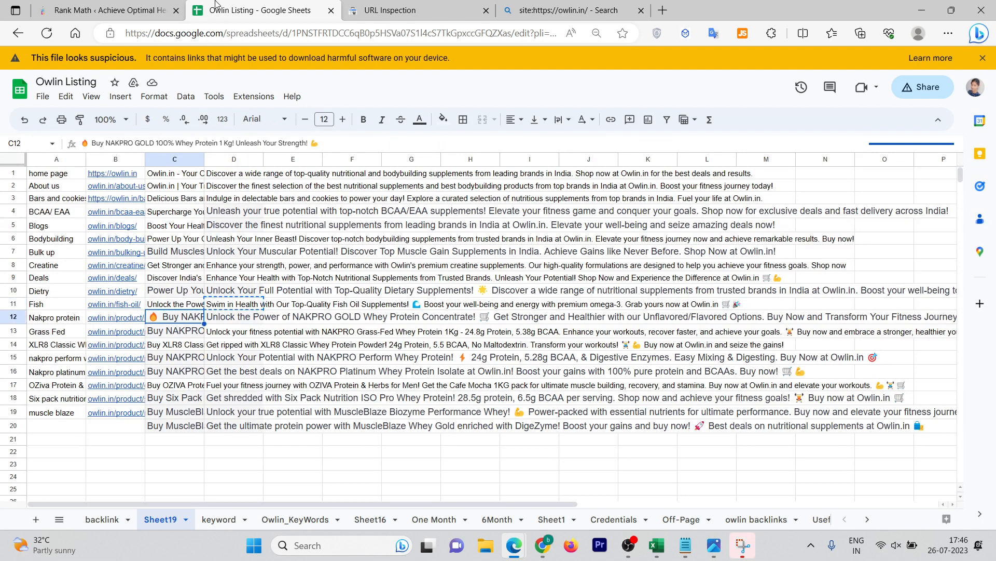
{"action": "key", "text": "Up"}
{"action": "key", "text": "Up"}
{"action": "key", "text": "Up"}
{"action": "key", "text": "Up"}
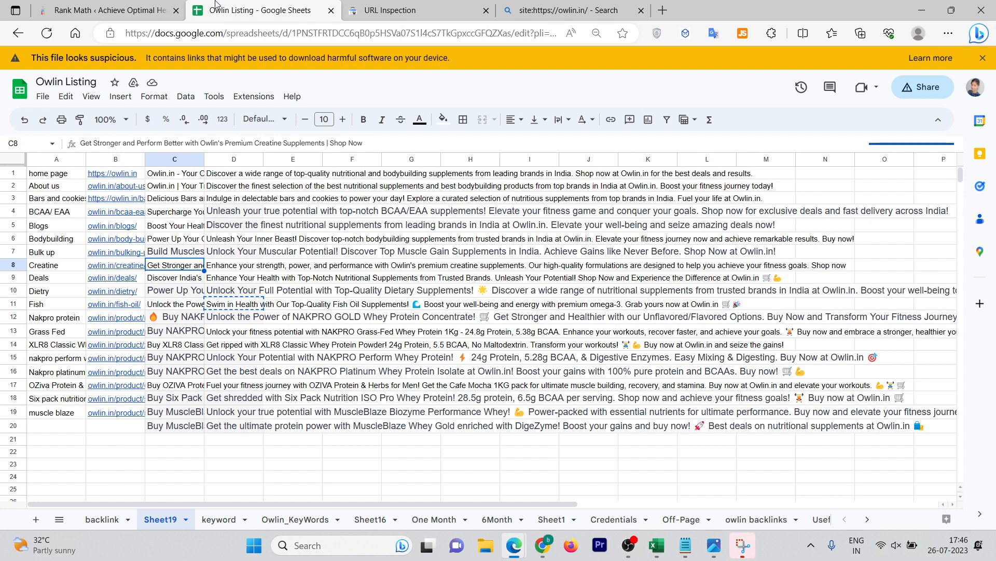
{"action": "key", "text": "Down"}
{"action": "key", "text": "Down"}
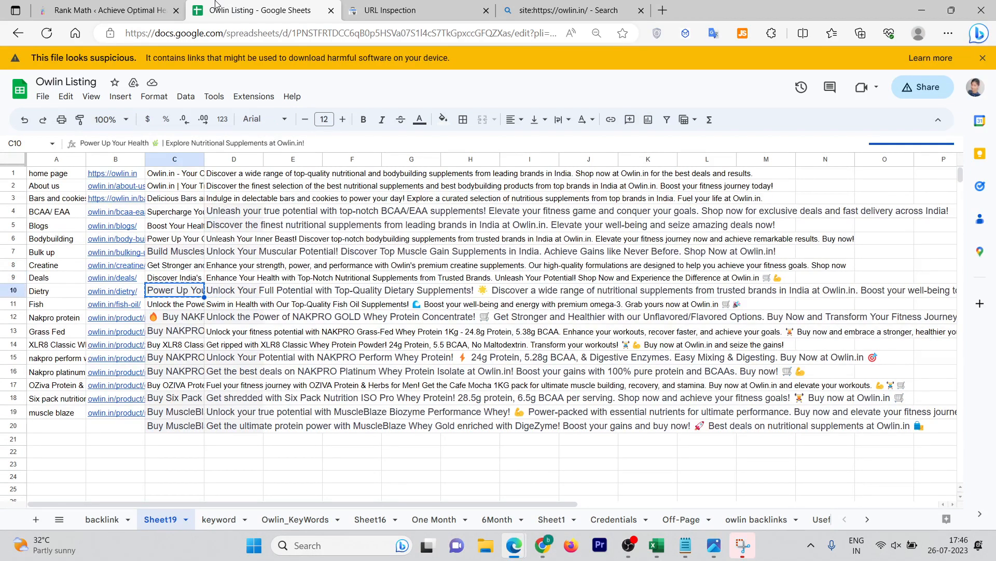
- Open the Dietry page for editing from the list of all WordPress pages and show its Rank Math settings
{"action": "left_click", "coordinate": [36, 5]}
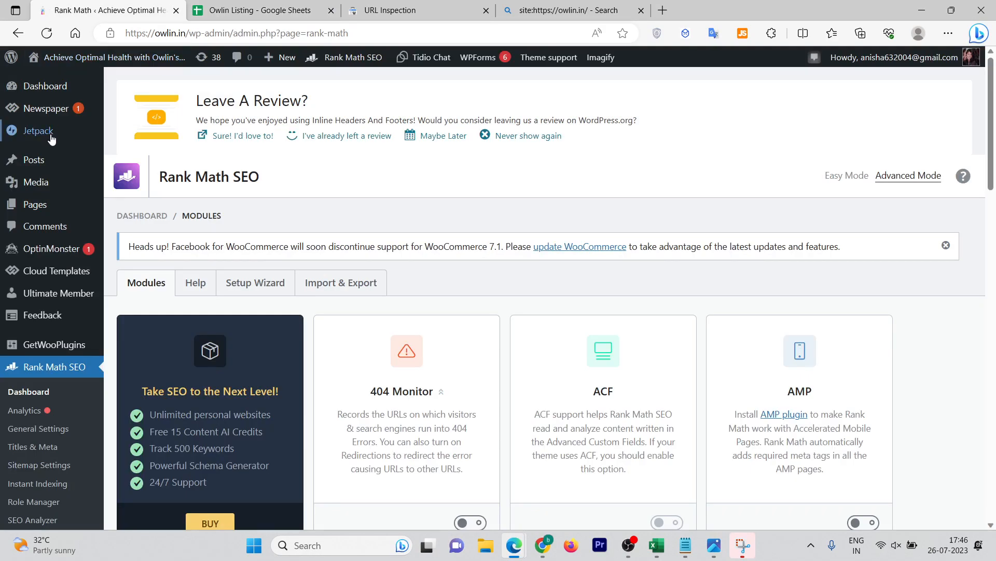
{"action": "mouse_move", "coordinate": [12, 201]}
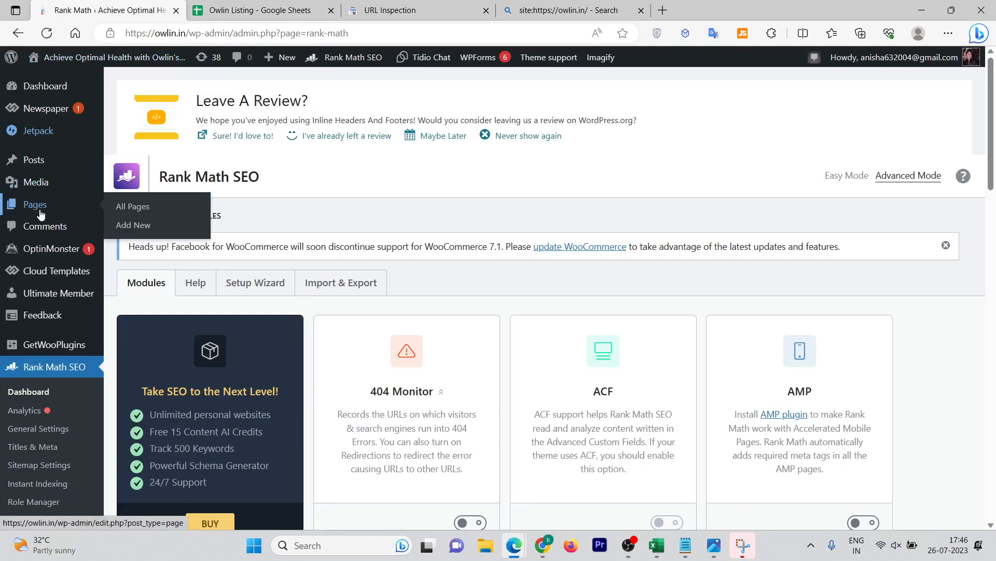
{"action": "left_click", "coordinate": [145, 206]}
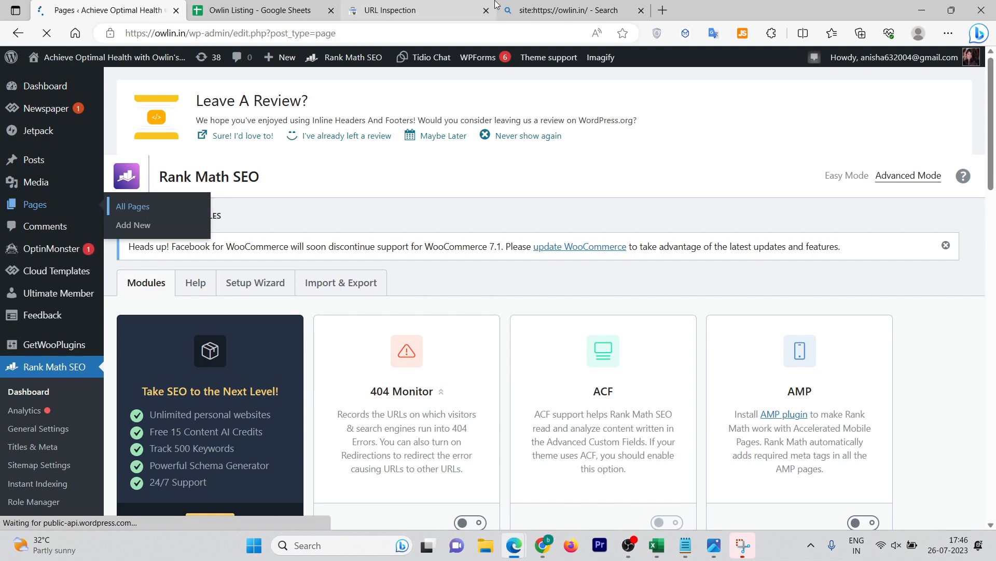
{"action": "scroll", "coordinate": [361, 230], "scroll_direction": "down", "scroll_amount": 4}
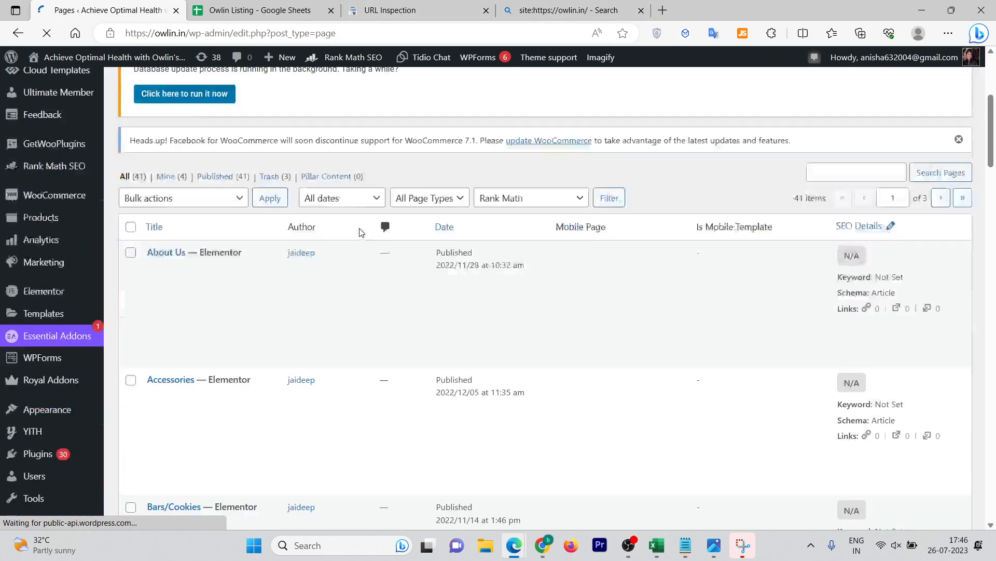
{"action": "scroll", "coordinate": [361, 231], "scroll_direction": "down", "scroll_amount": 10}
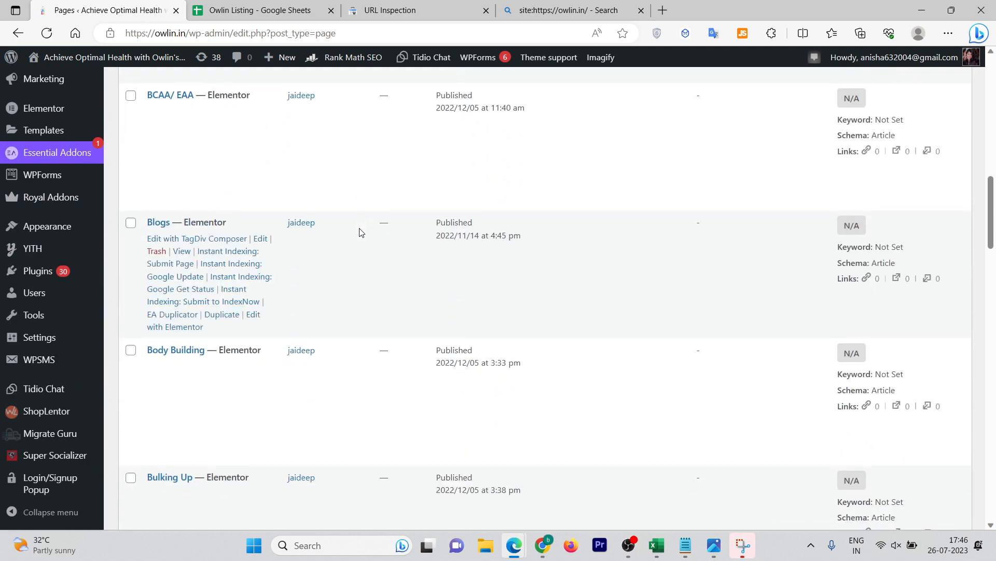
{"action": "scroll", "coordinate": [361, 231], "scroll_direction": "down", "scroll_amount": 10}
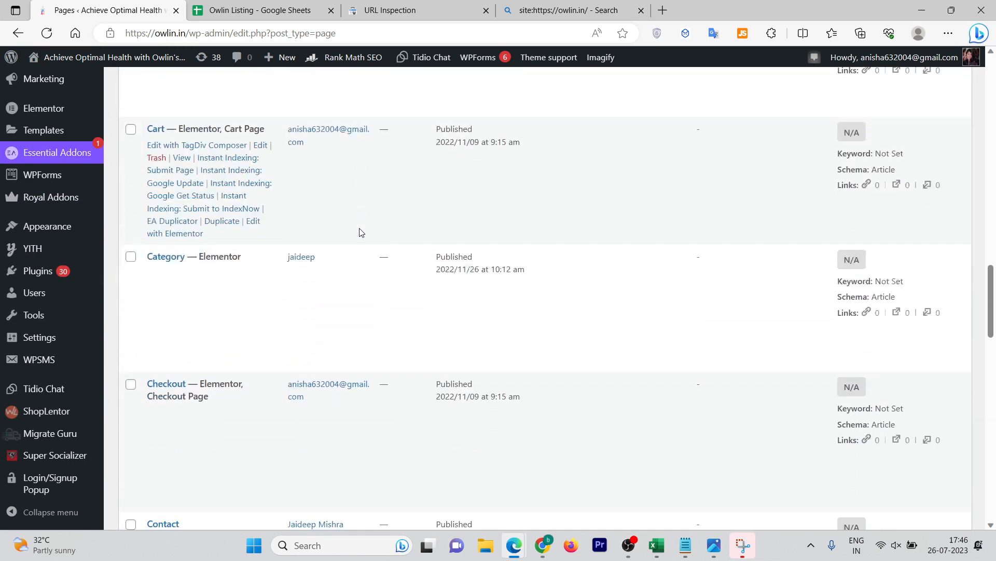
{"action": "scroll", "coordinate": [361, 231], "scroll_direction": "down", "scroll_amount": 10}
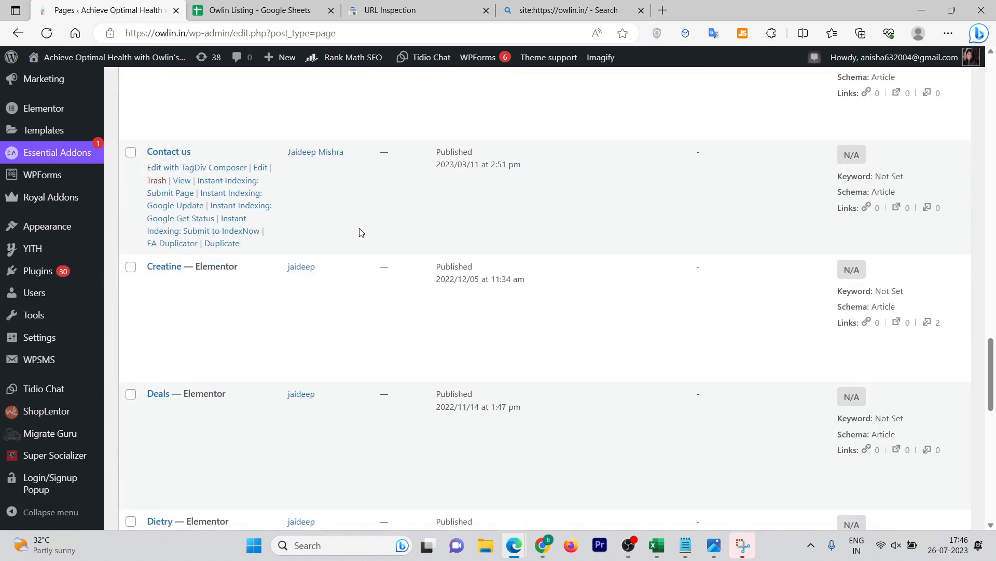
{"action": "scroll", "coordinate": [360, 232], "scroll_direction": "down", "scroll_amount": 3}
{"action": "left_click", "coordinate": [159, 393]}
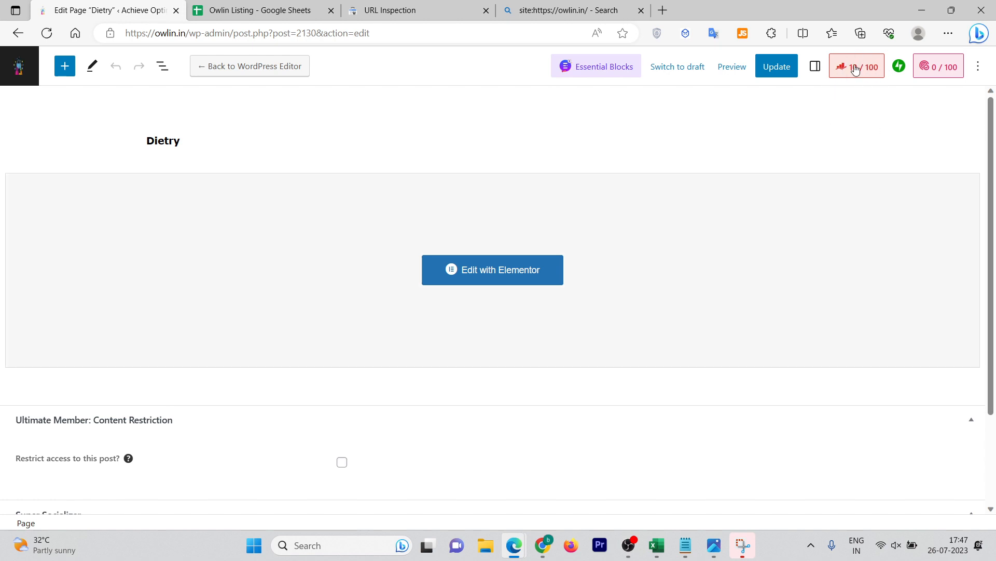
{"action": "left_click", "coordinate": [850, 69]}
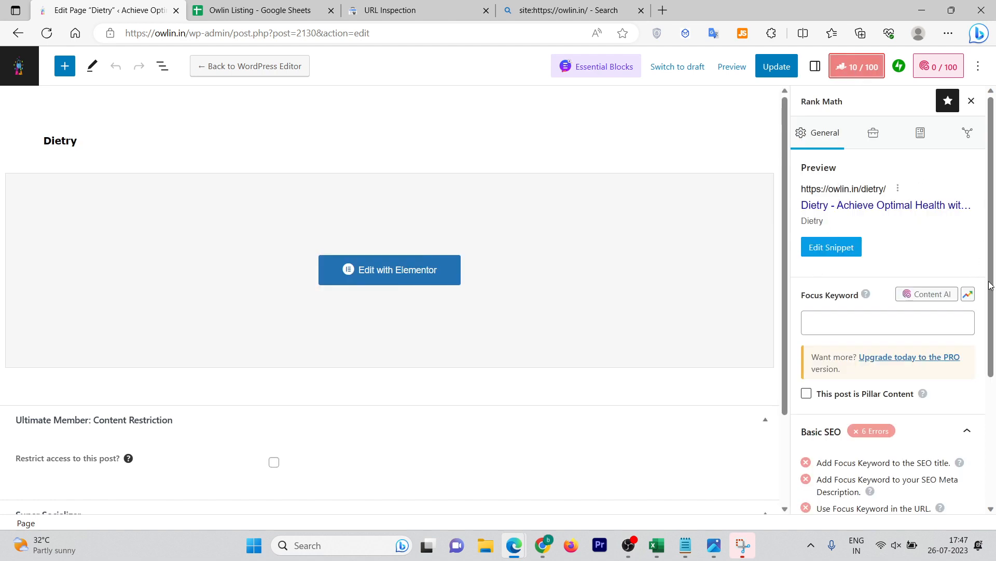
{"action": "left_click", "coordinate": [575, 5]}
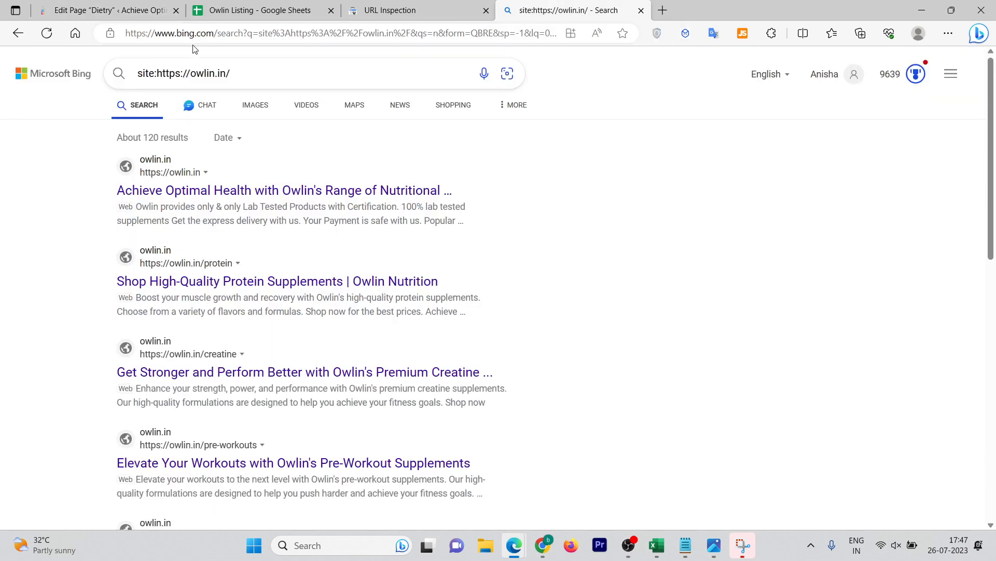
{"action": "left_click", "coordinate": [246, 62]}
{"action": "type", "text": "di"}
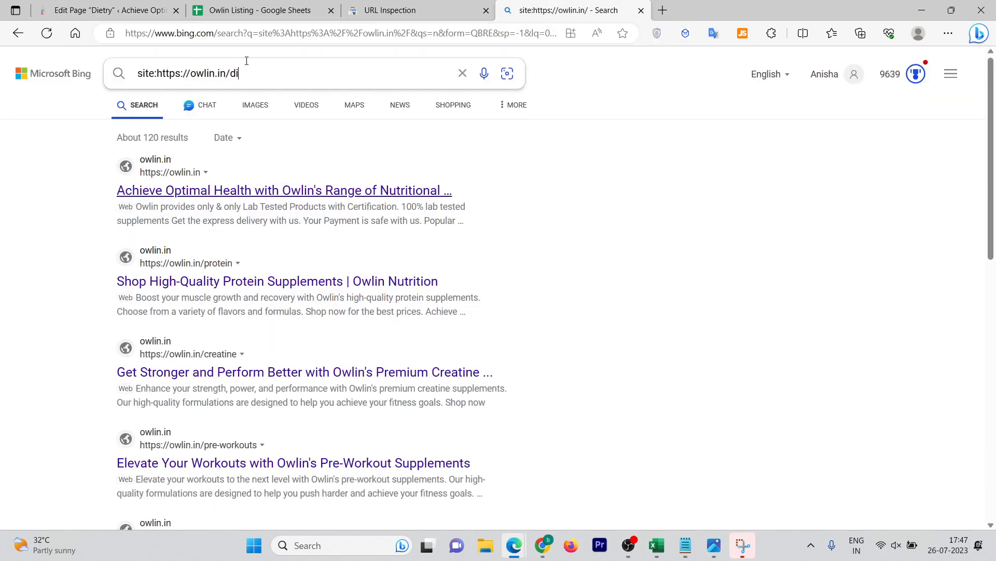
{"action": "type", "text": "e"}
{"action": "type", "text": "try"}
{"action": "key", "text": "Return"}
{"action": "left_click", "coordinate": [550, 556]}
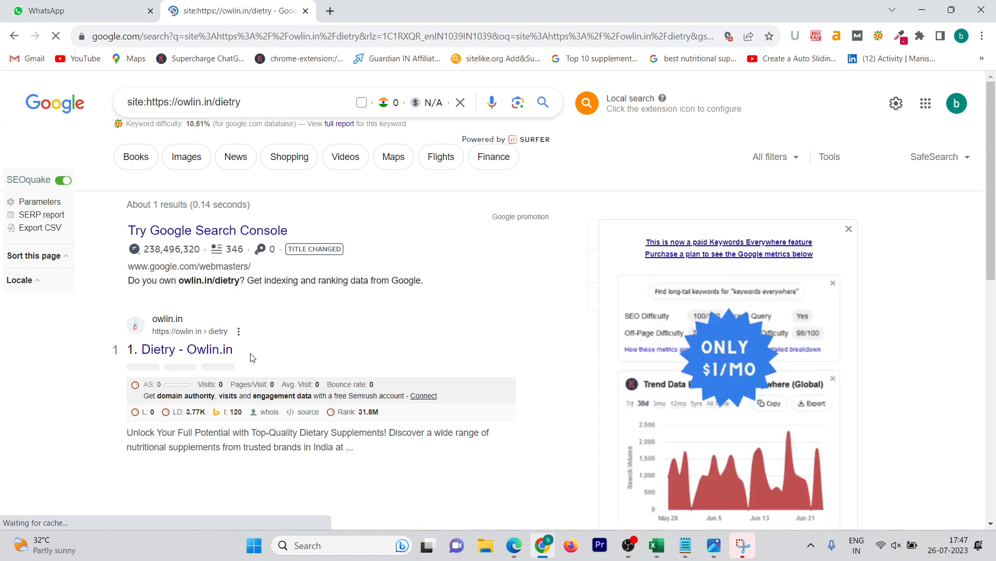
{"action": "left_click_drag", "start_coordinate": [281, 353], "coordinate": [120, 365]}
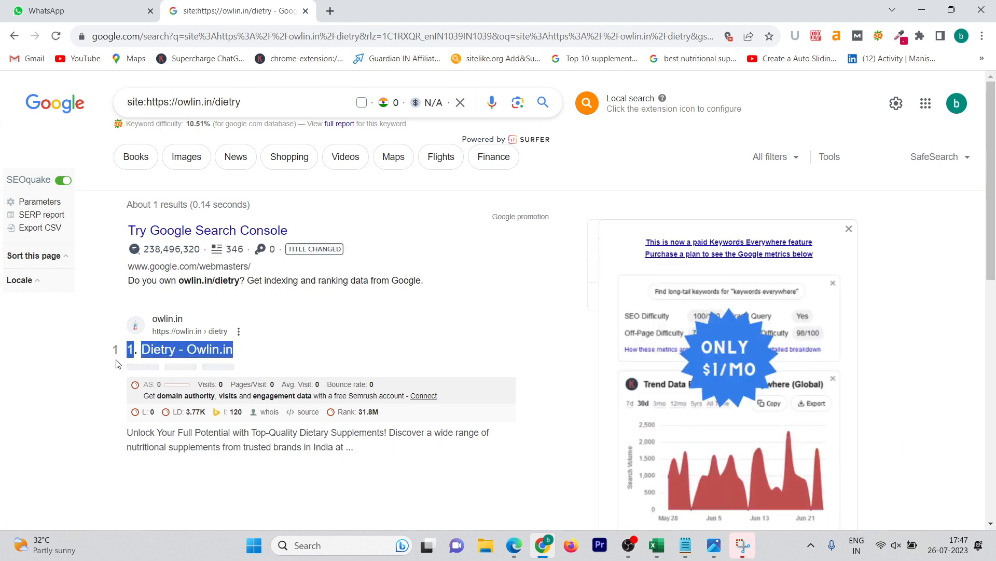
{"action": "left_click", "coordinate": [514, 545]}
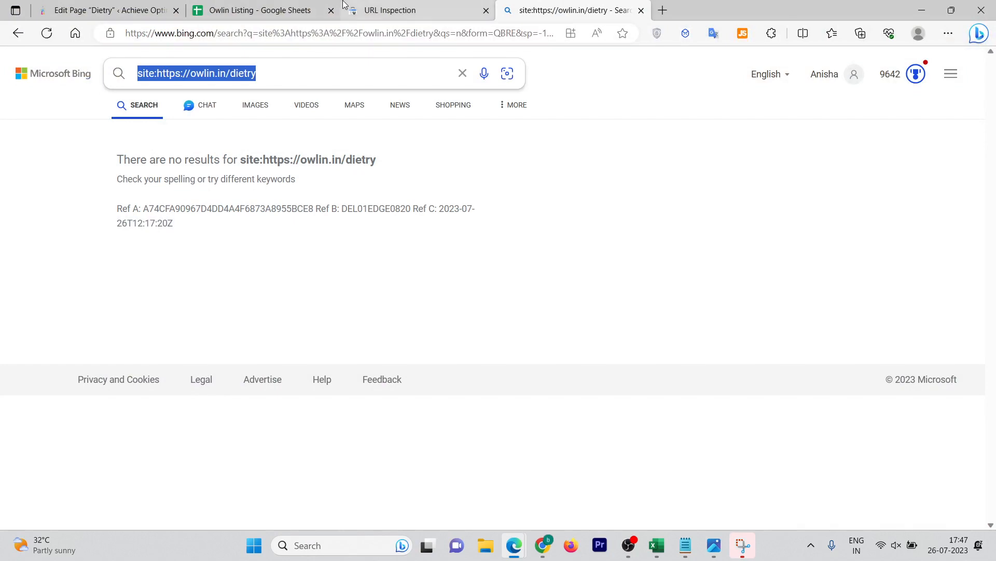
- In the Dietry page's snippet editor, replace the SEO title with "Power Up Your Health 🌿 | Explore Nutritional Supplements at Owlin.in!" from the spreadsheet
{"action": "left_click", "coordinate": [54, 6]}
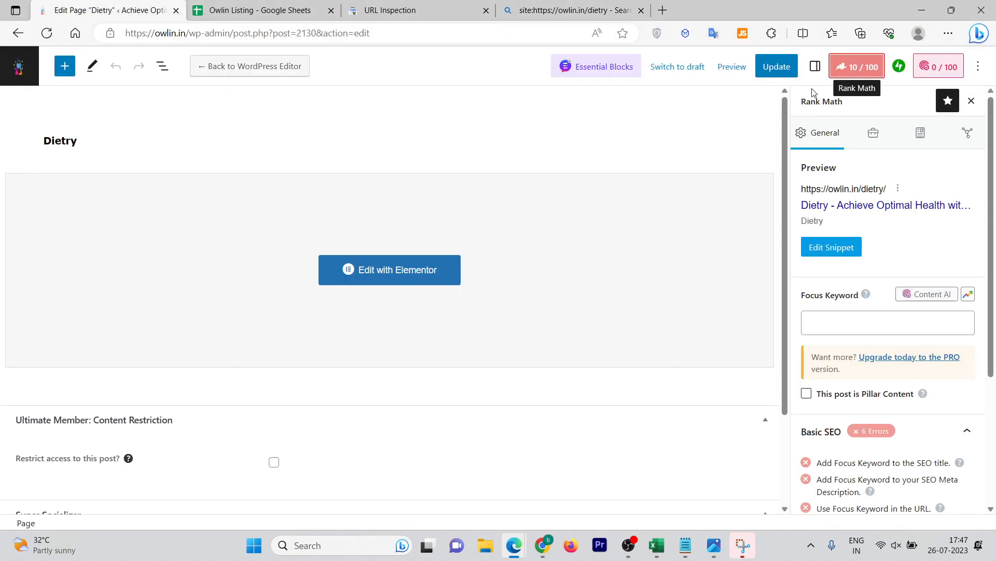
{"action": "left_click", "coordinate": [830, 248]}
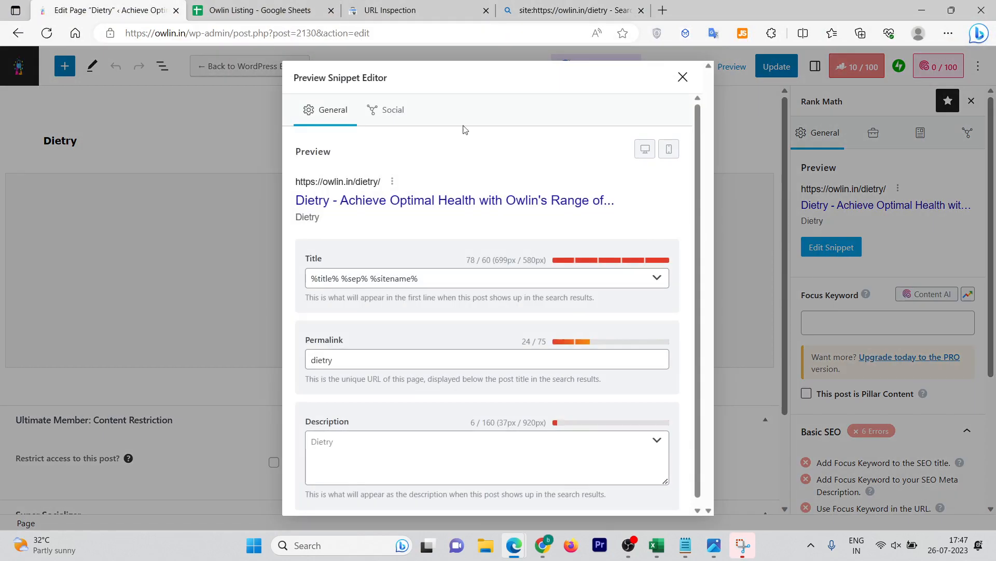
{"action": "left_click", "coordinate": [399, 9]}
{"action": "left_click", "coordinate": [261, 5]}
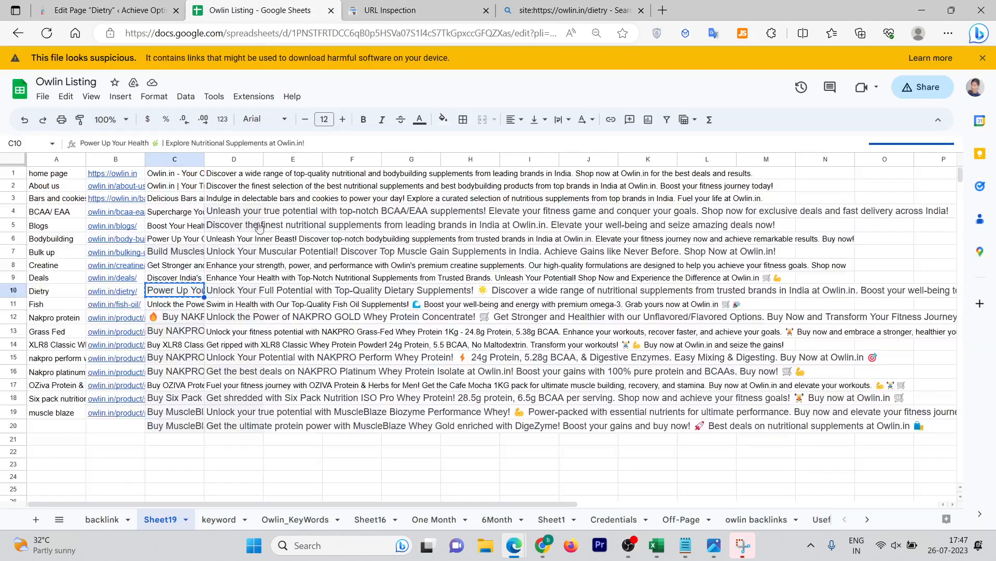
{"action": "left_click", "coordinate": [74, 5]}
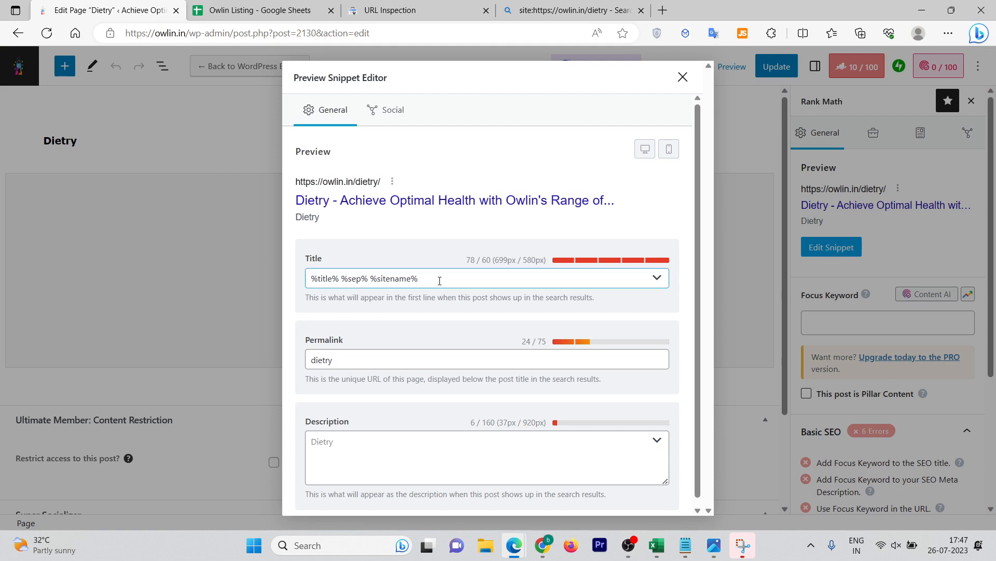
{"action": "left_click_drag", "start_coordinate": [453, 283], "coordinate": [291, 291]}
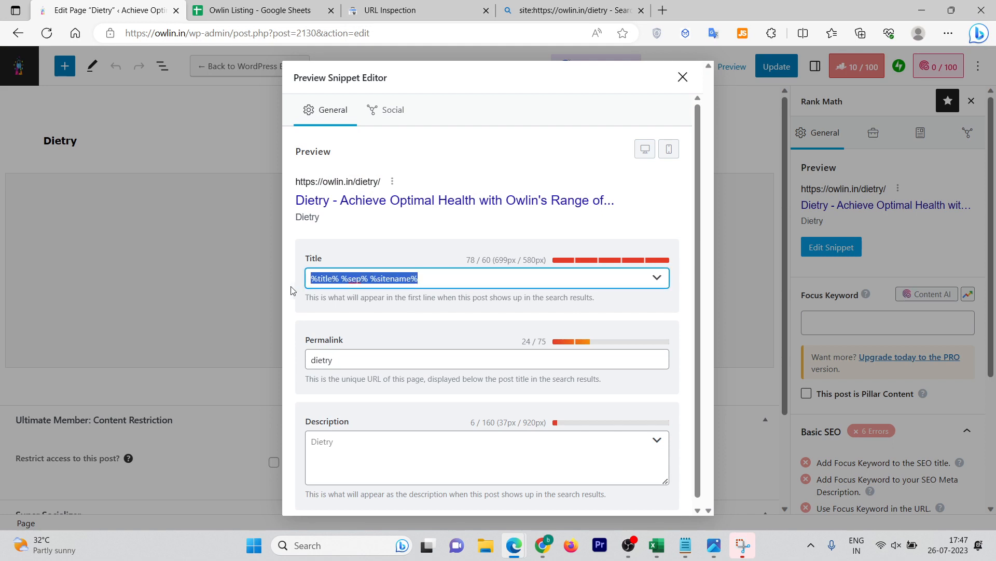
{"action": "key", "text": "BackSpace"}
{"action": "type", "text": "Power Up Your Health 🌿 | Explore Nutritional Supplements at Owlin.in!"}
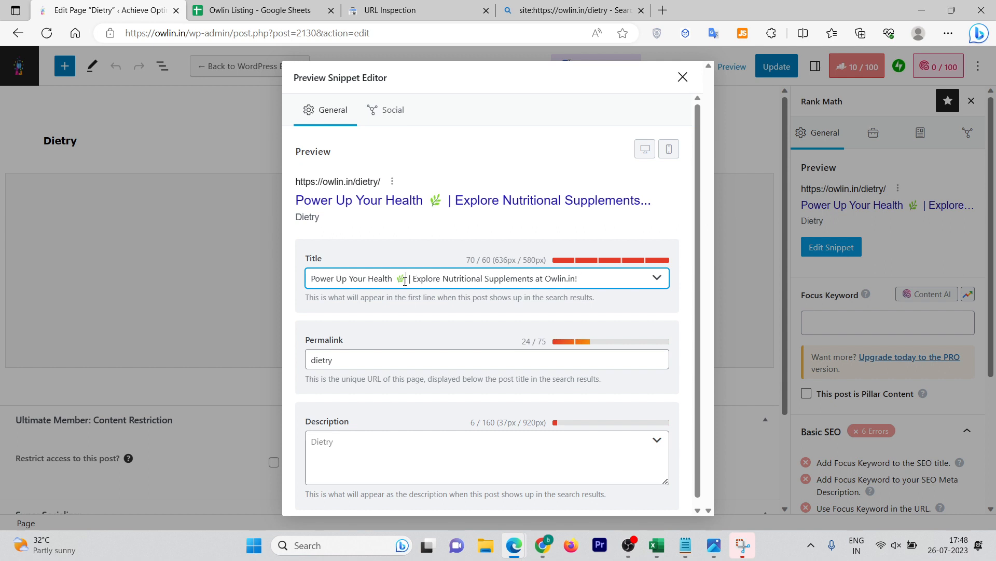
- Change the SEO title in the snippet editor to "Best Dietary Products | Explore Dietary Supplements at Owlin.in!"
{"action": "left_click_drag", "start_coordinate": [405, 281], "coordinate": [309, 283]}
{"action": "key", "text": "BackSpace"}
{"action": "key", "text": "Caps_Lock"}
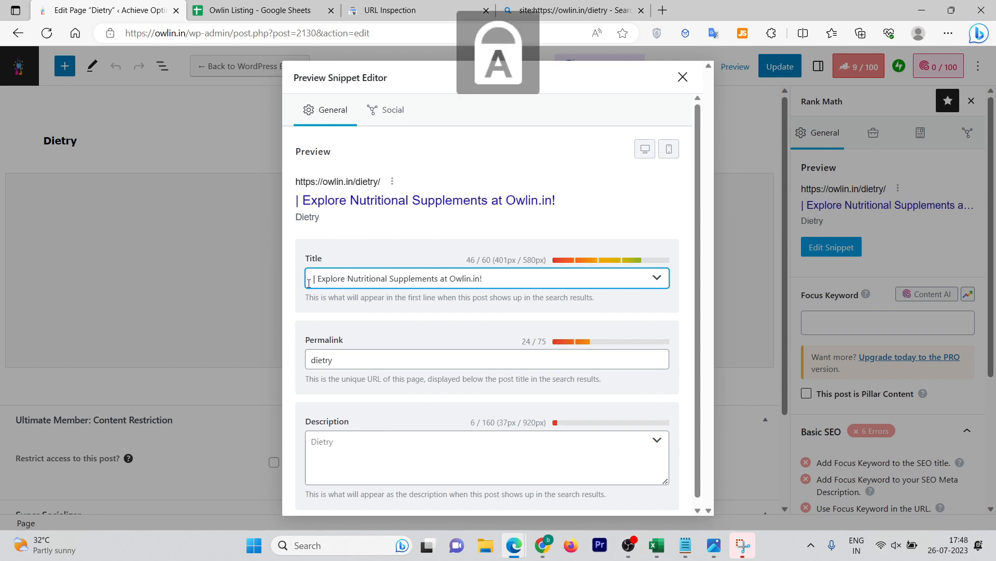
{"action": "key", "text": "Caps_Lock"}
{"action": "type", "text": "Best Dietry "}
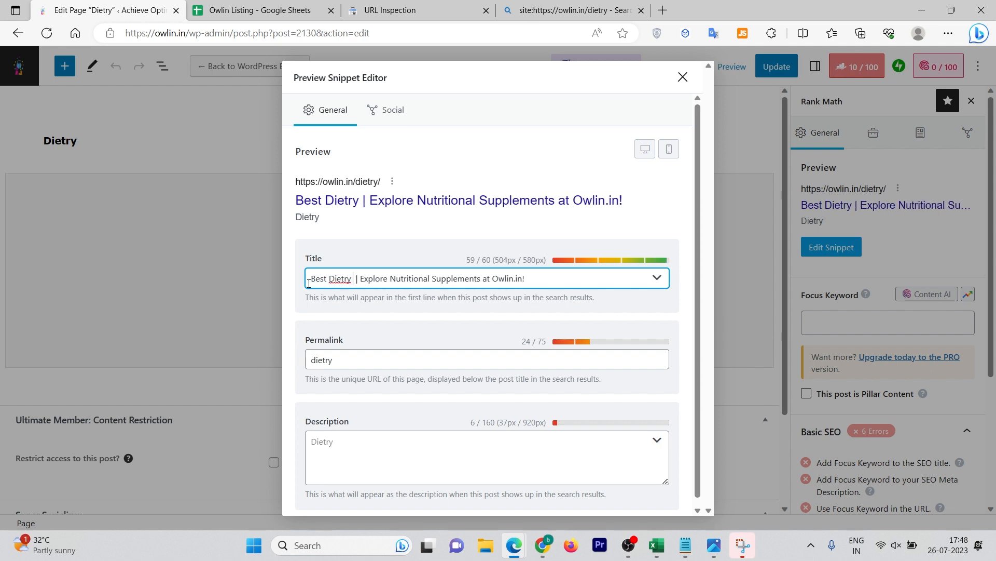
{"action": "type", "text": "Products"}
{"action": "double_click", "coordinate": [445, 278]}
{"action": "type", "text": "Dietry"}
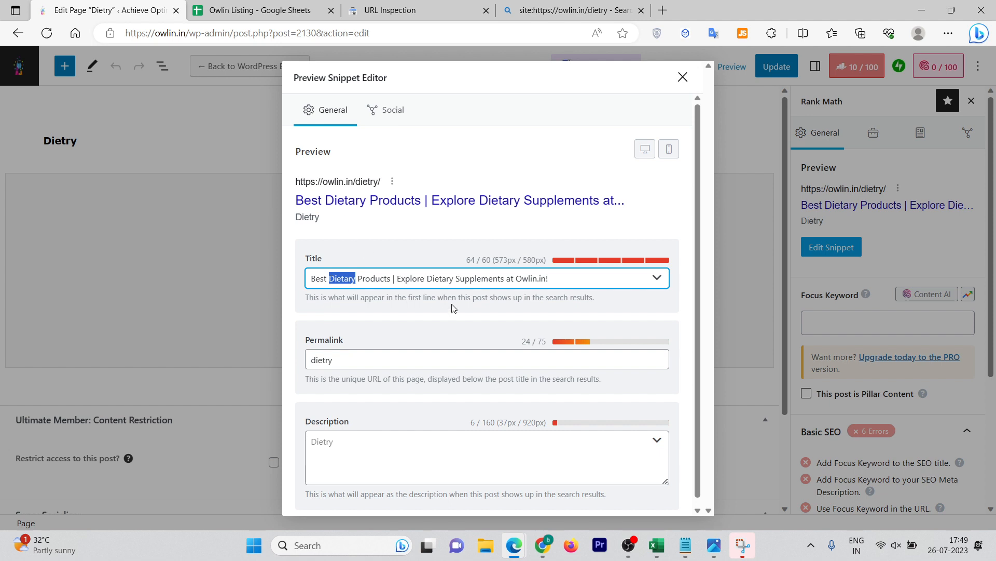
- Change the page's permalink in the snippet editor to "diatry"
{"action": "left_click", "coordinate": [320, 363]}
{"action": "key", "text": "BackSpace"}
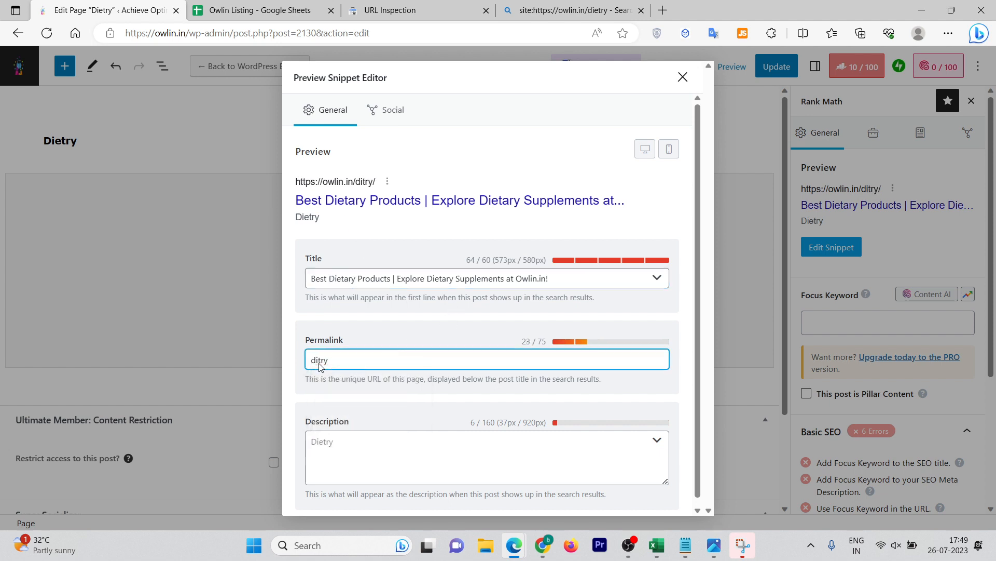
{"action": "type", "text": "a"}
- Fill the snippet description with the Dietry row's text from the Owlin Listing spreadsheet, starting "Unlock Your Full Potential with Top-Quality Dietary Supplements!"
{"action": "left_click", "coordinate": [383, 470]}
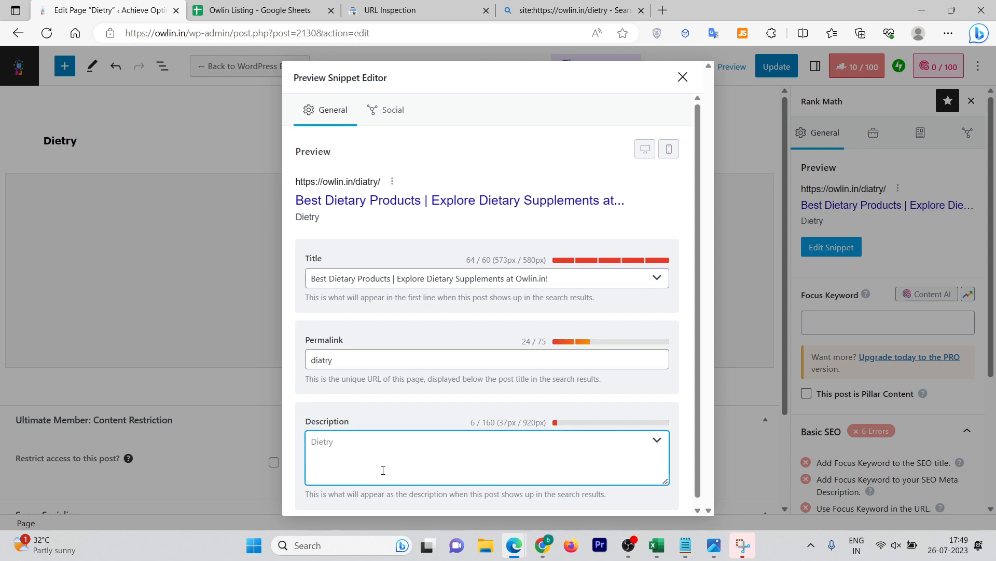
{"action": "left_click", "coordinate": [218, 4]}
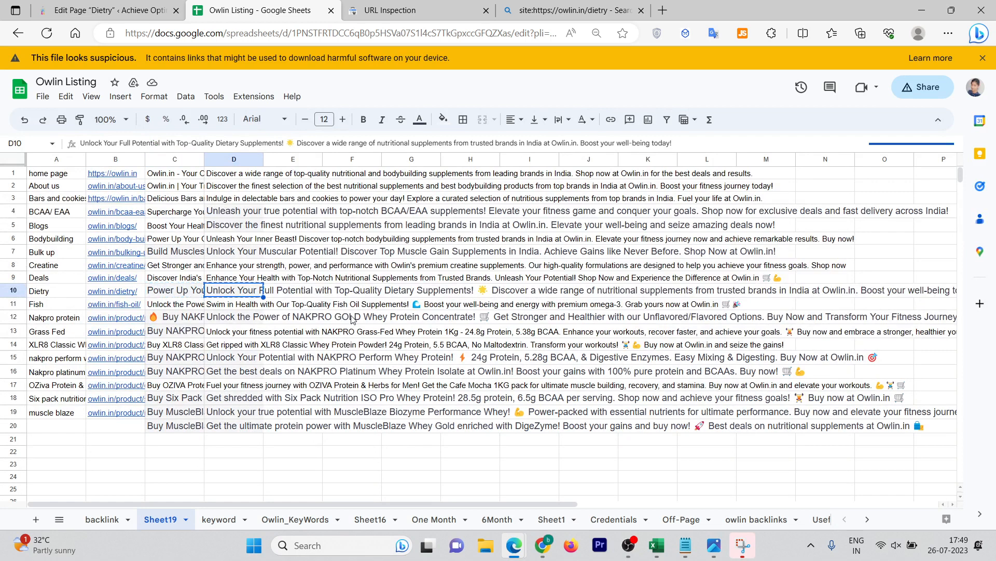
{"action": "left_click", "coordinate": [129, 10]}
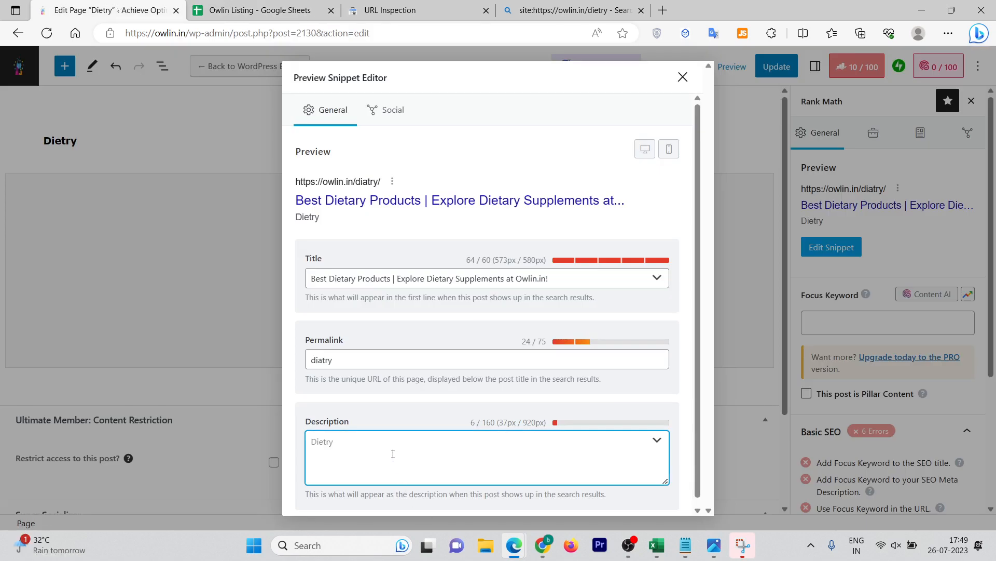
{"action": "type", "text": "Unlock Your Full Potential with Top-Quality Dietary Supplements! 🌟 Discover a wide range of nutritional supplements from trusted brands in India at Owlin.in. Boost your well-being today!"}
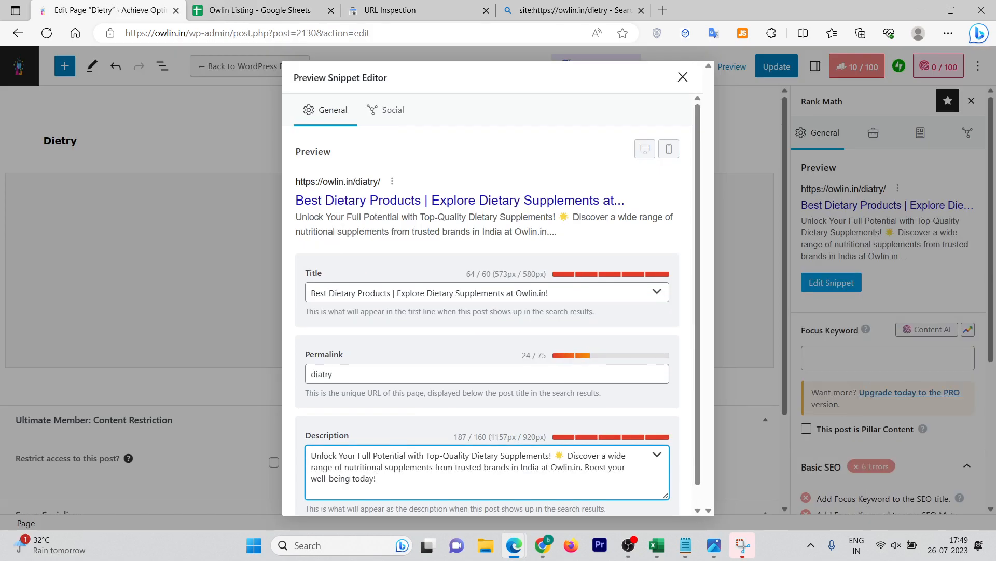
- Show the snippet's mobile preview and check the Basic SEO results for the focus keyword "best dietary products"
{"action": "left_click", "coordinate": [670, 150]}
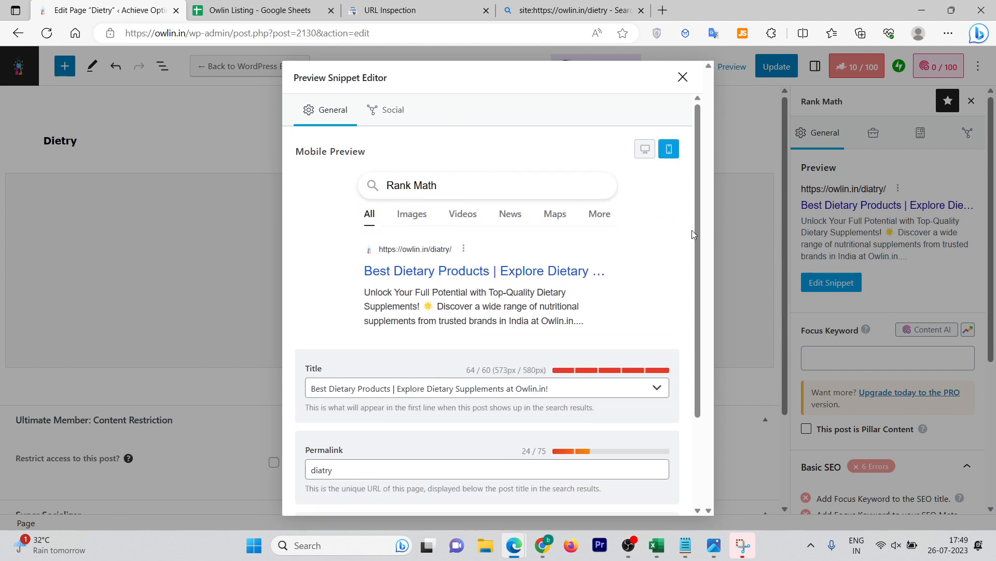
{"action": "scroll", "coordinate": [693, 244], "scroll_direction": "down", "scroll_amount": 3}
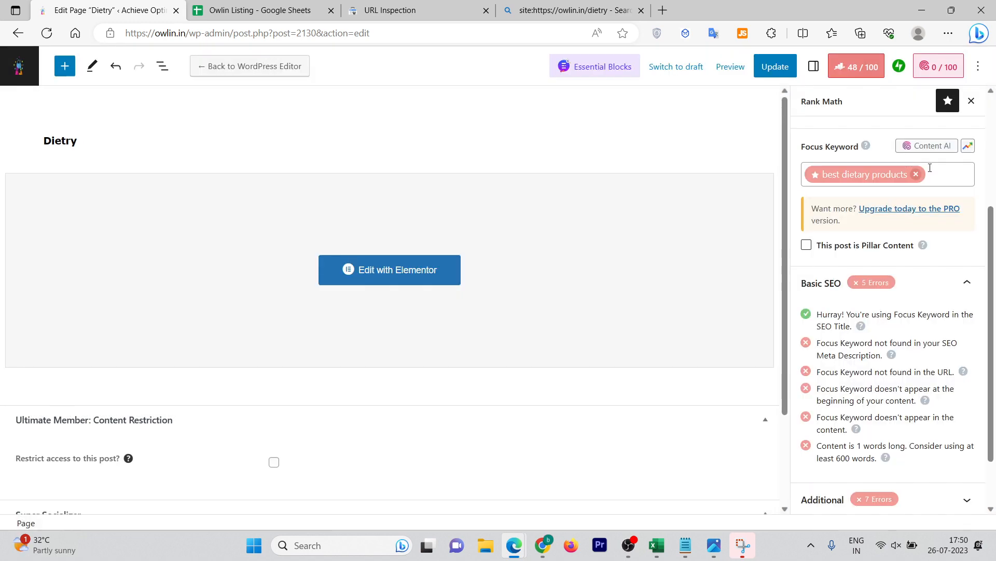
{"action": "scroll", "coordinate": [913, 218], "scroll_direction": "up", "scroll_amount": 4}
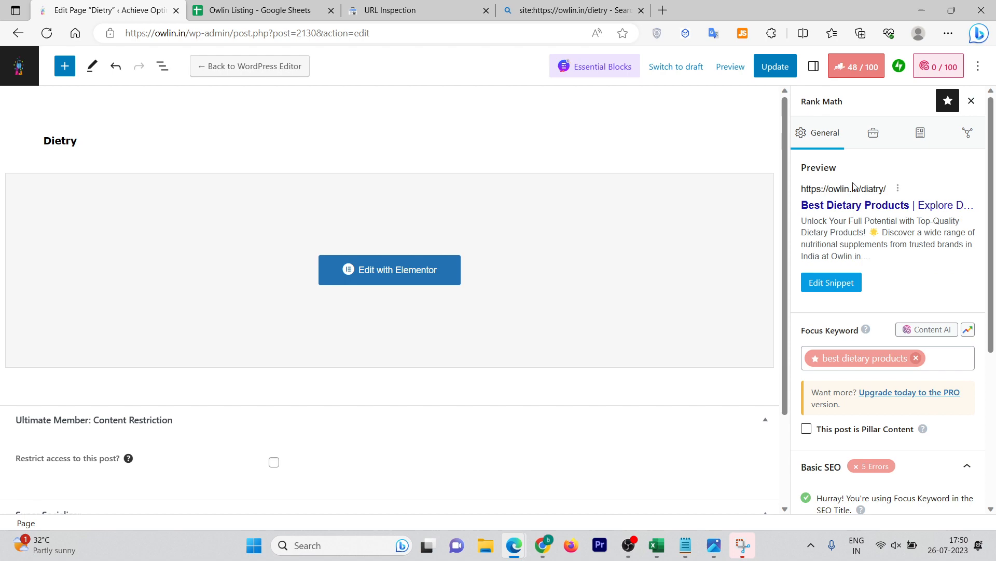
- Replace "Top-Quality" with "best" in the snippet description so it contains the phrase "best Dietary Products", and close the snippet editor
{"action": "left_click", "coordinate": [816, 281]}
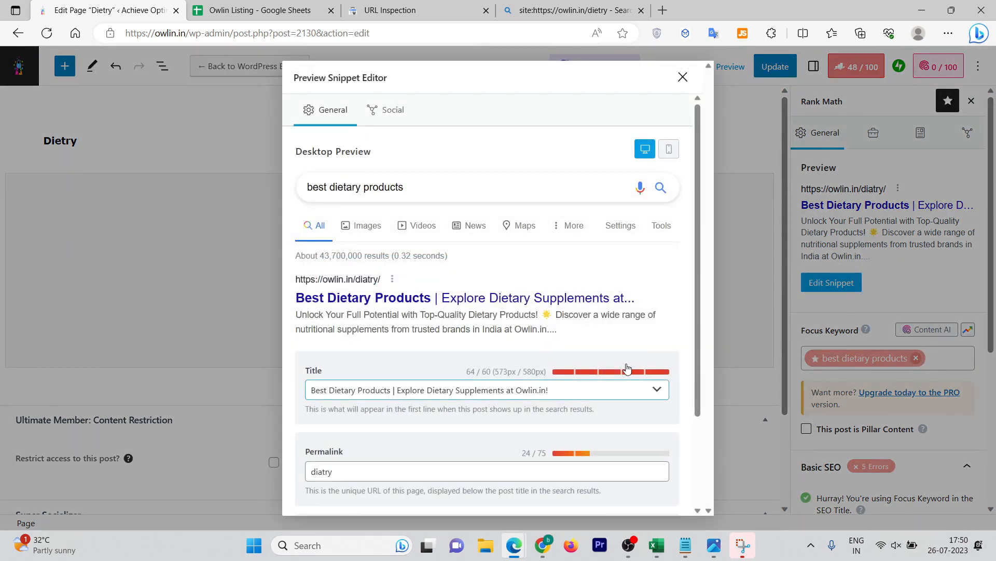
{"action": "scroll", "coordinate": [692, 472], "scroll_direction": "down", "scroll_amount": 2}
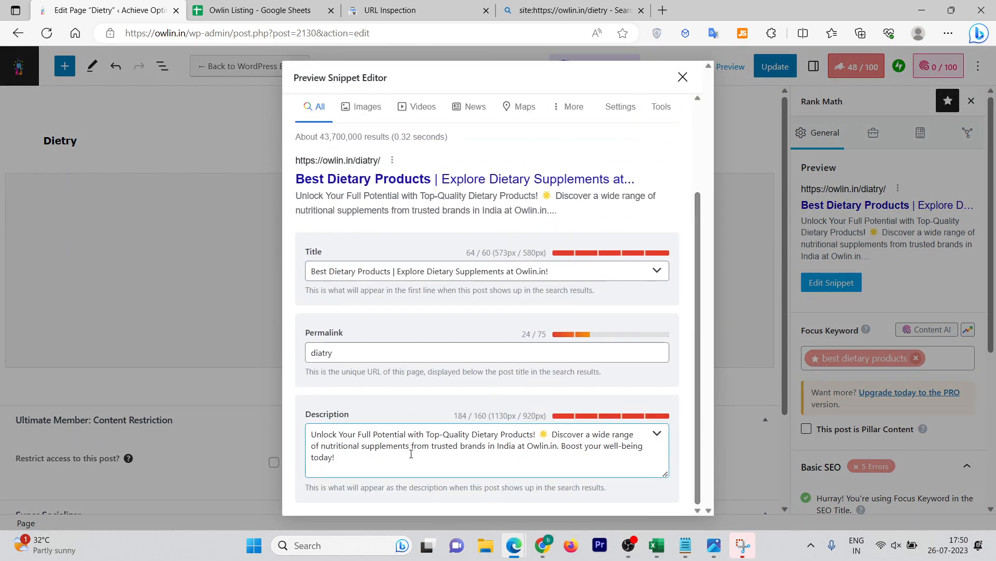
{"action": "left_click_drag", "start_coordinate": [427, 434], "coordinate": [460, 434]}
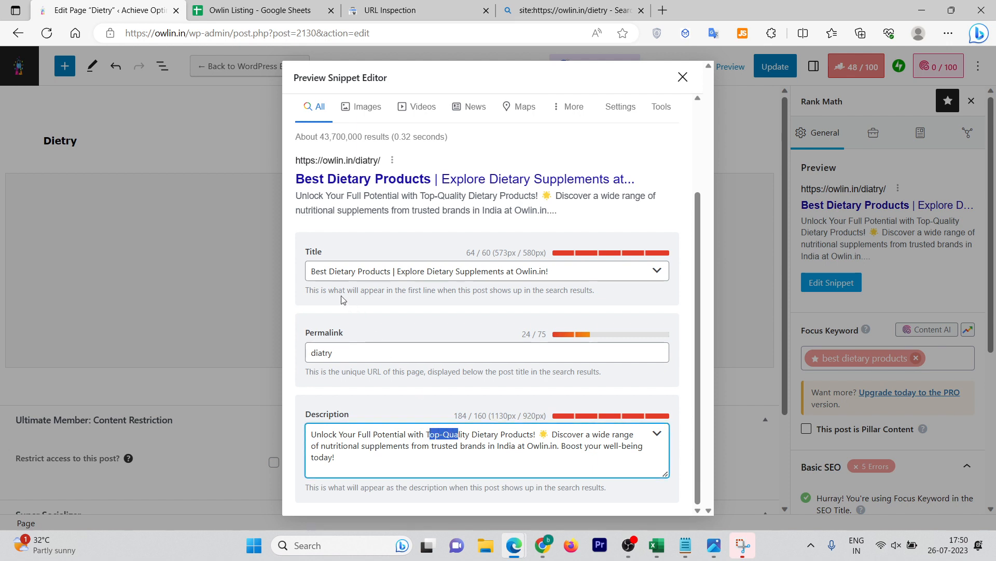
{"action": "double_click", "coordinate": [319, 271]}
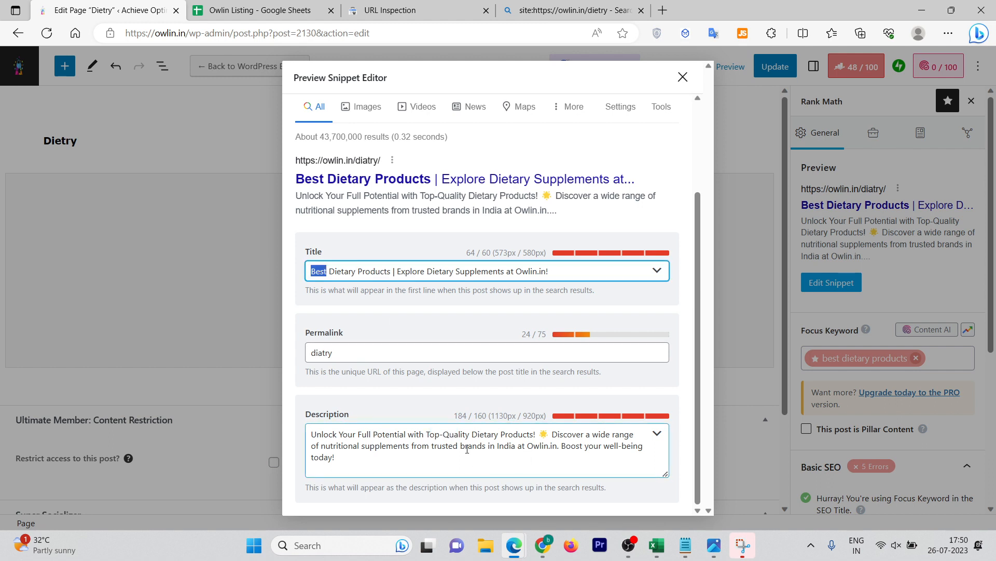
{"action": "left_click_drag", "start_coordinate": [471, 432], "coordinate": [427, 433]}
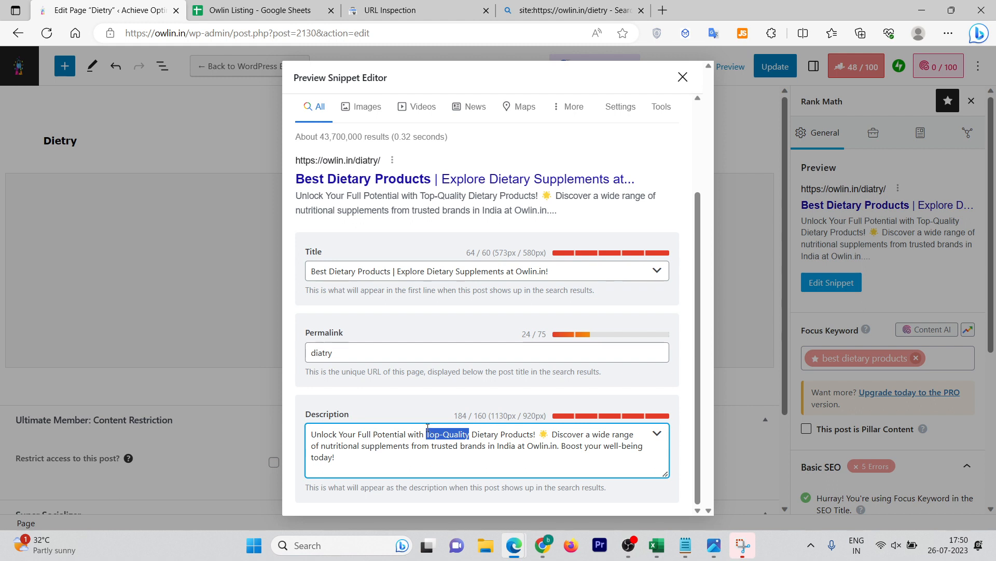
{"action": "type", "text": "best"}
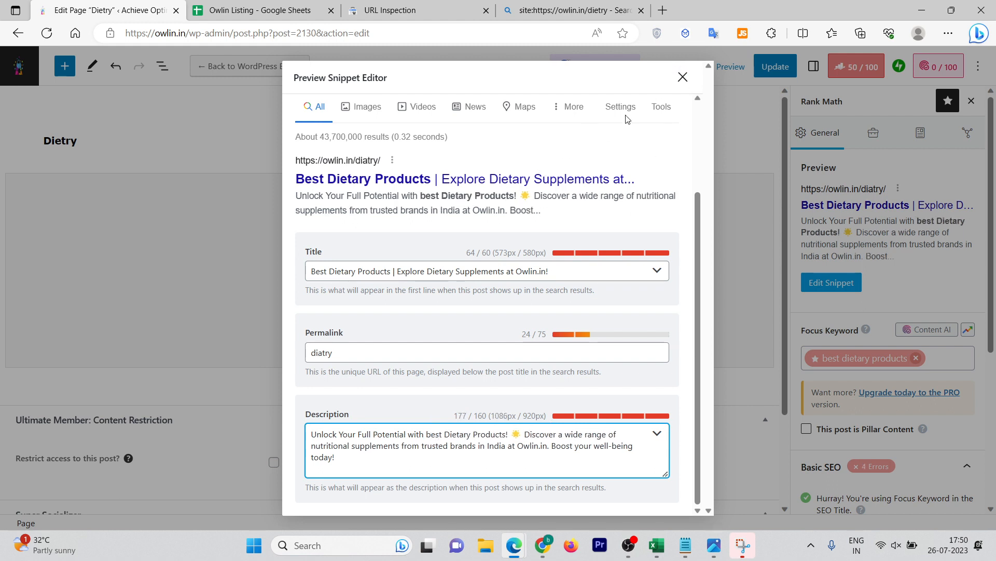
{"action": "left_click", "coordinate": [682, 77]}
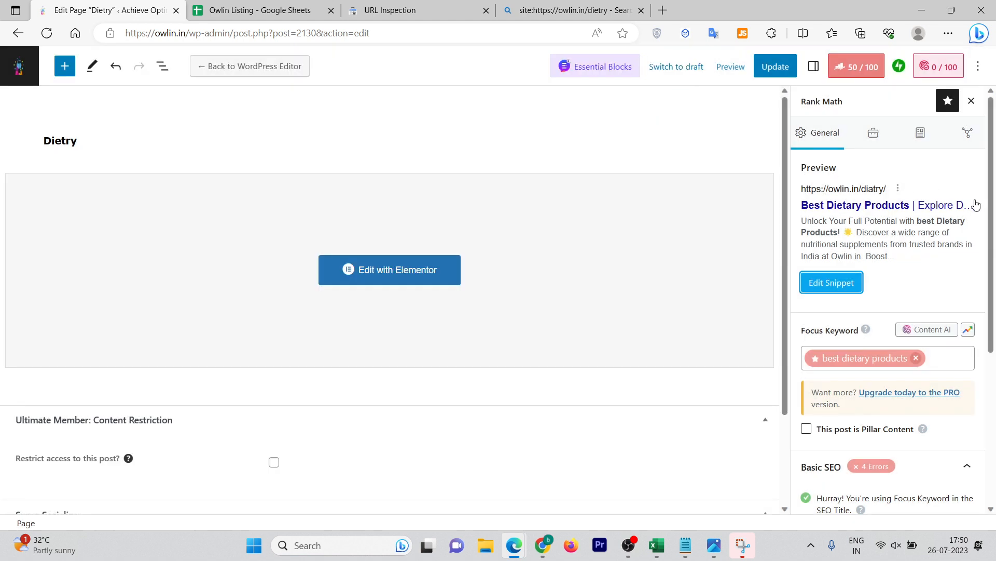
- Review the title in the snippet preview and the Basic SEO checks, and close the Rank Math settings
{"action": "left_click_drag", "start_coordinate": [976, 204], "coordinate": [801, 205]}
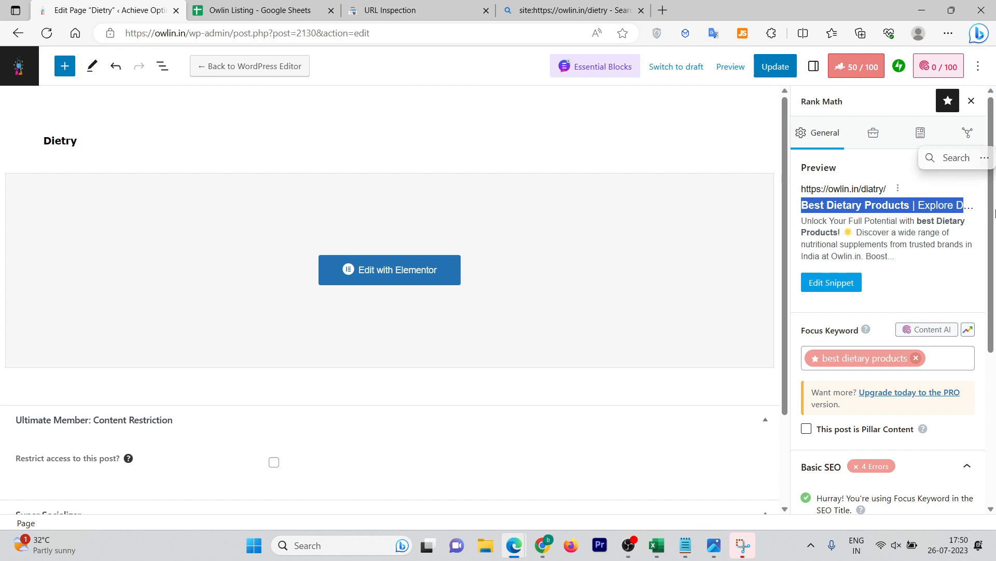
{"action": "scroll", "coordinate": [877, 413], "scroll_direction": "down", "scroll_amount": 3}
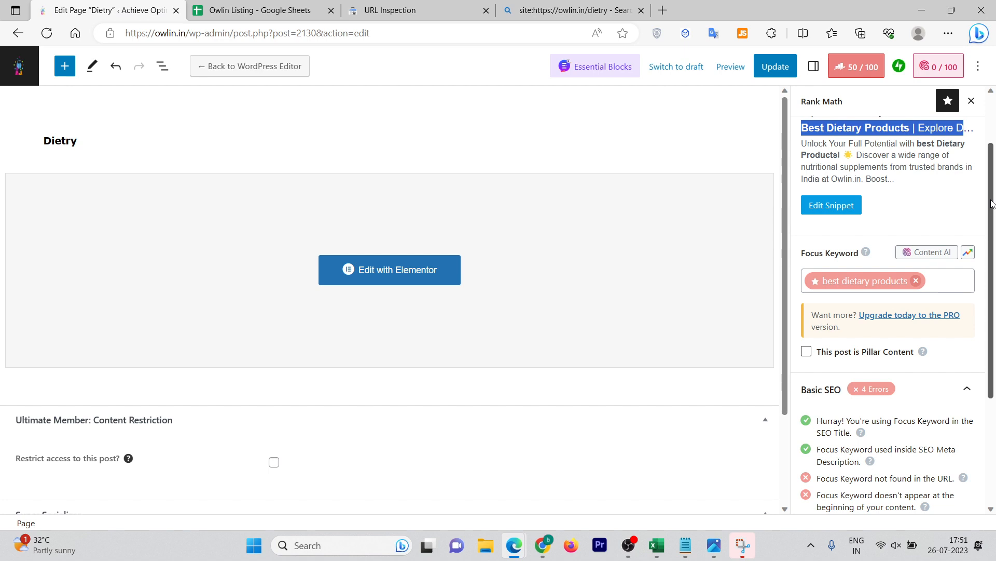
{"action": "left_click", "coordinate": [971, 103]}
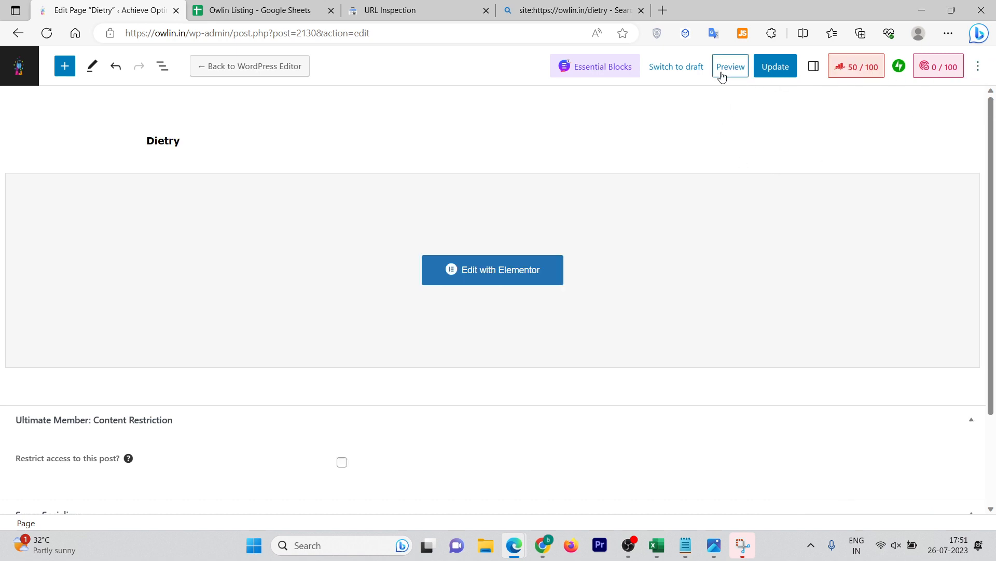
- Set the page's URL permalink to "best-dietary-products" in the page summary settings
{"action": "left_click", "coordinate": [815, 67]}
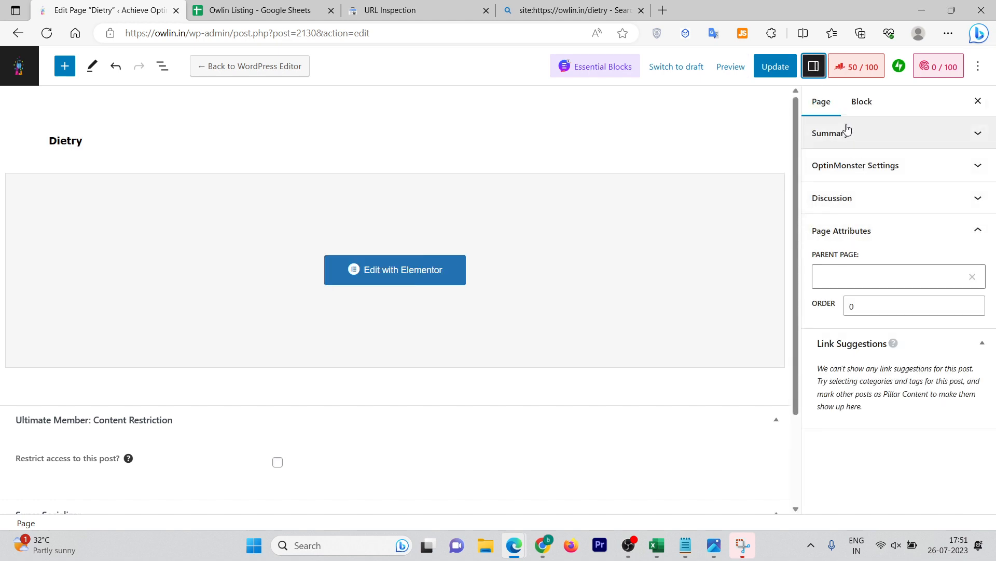
{"action": "left_click", "coordinate": [872, 134]}
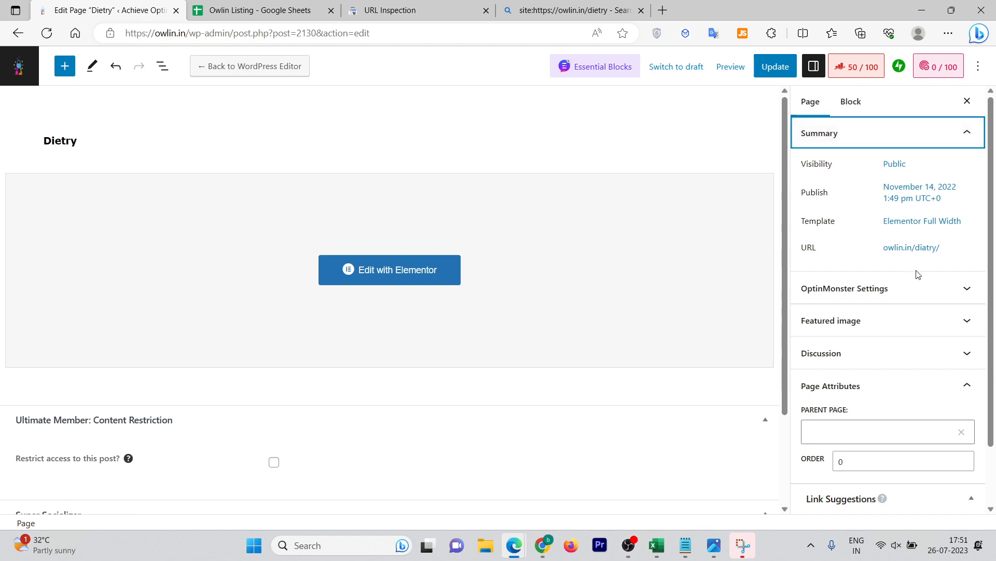
{"action": "left_click", "coordinate": [932, 249]}
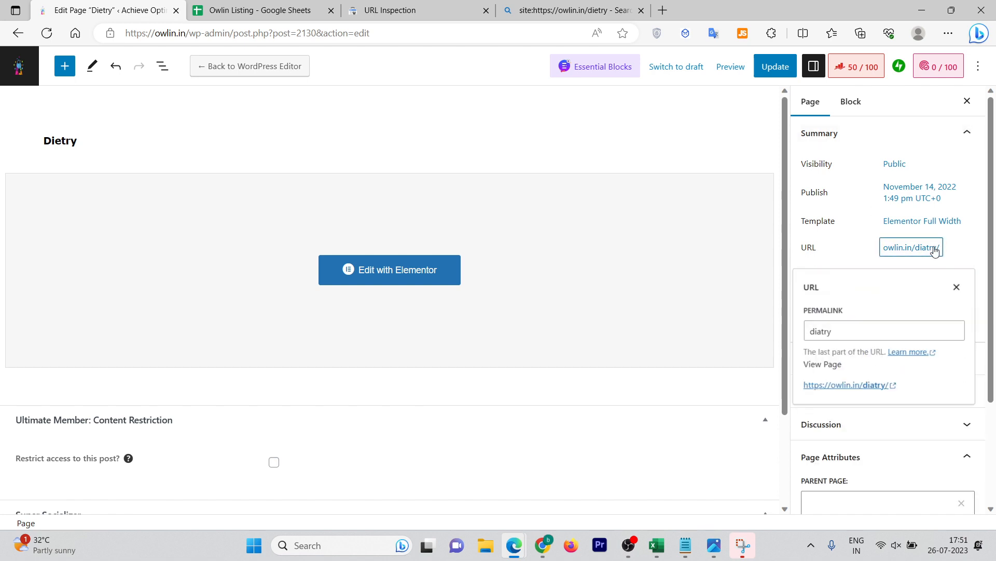
{"action": "left_click", "coordinate": [847, 334]}
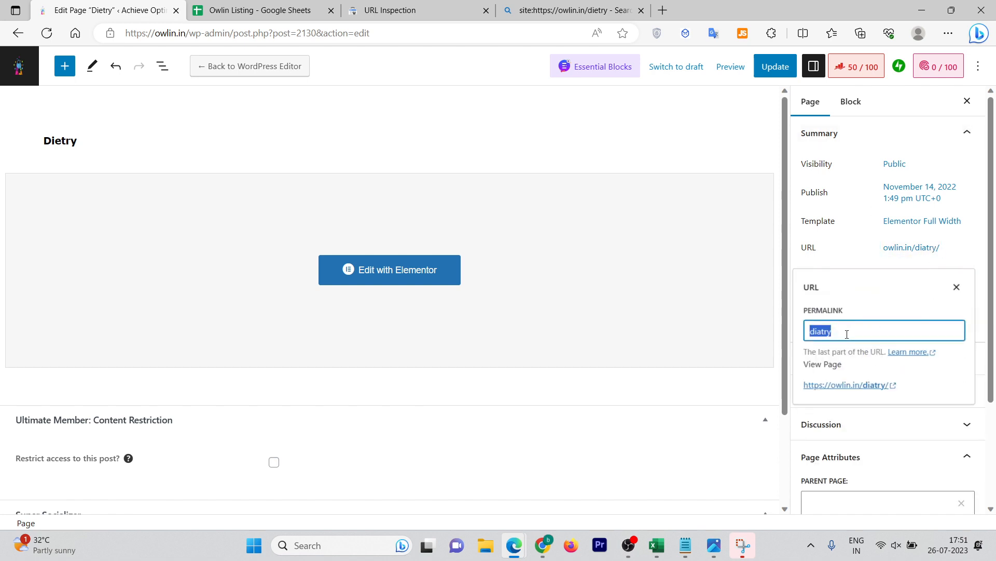
{"action": "type", "text": "dieta"}
{"action": "key", "text": "BackSpace"}
{"action": "key", "text": "BackSpace"}
{"action": "key", "text": "BackSpace"}
{"action": "key", "text": "BackSpace"}
{"action": "key", "text": "BackSpace"}
{"action": "type", "text": "best-di"}
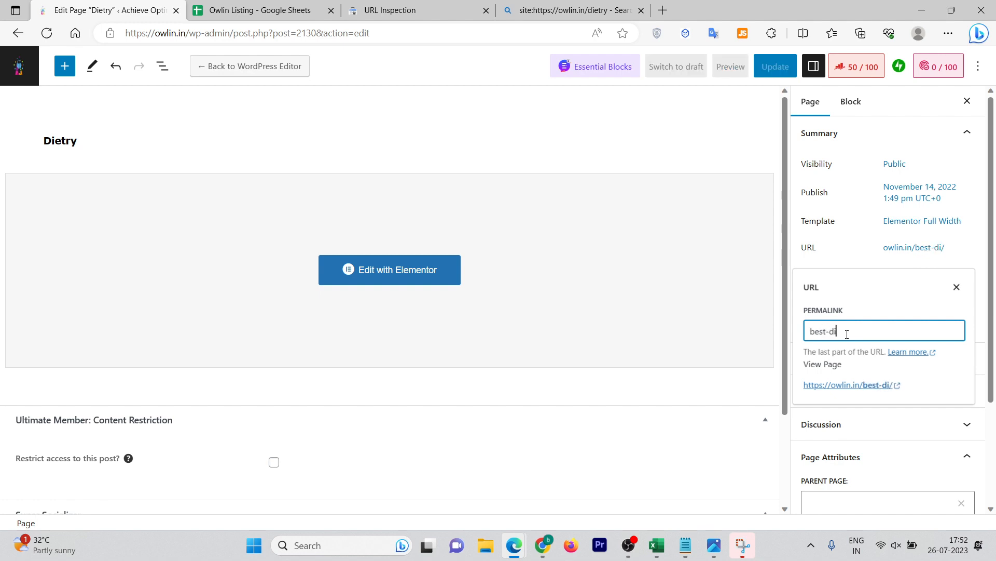
{"action": "type", "text": "etary-products"}
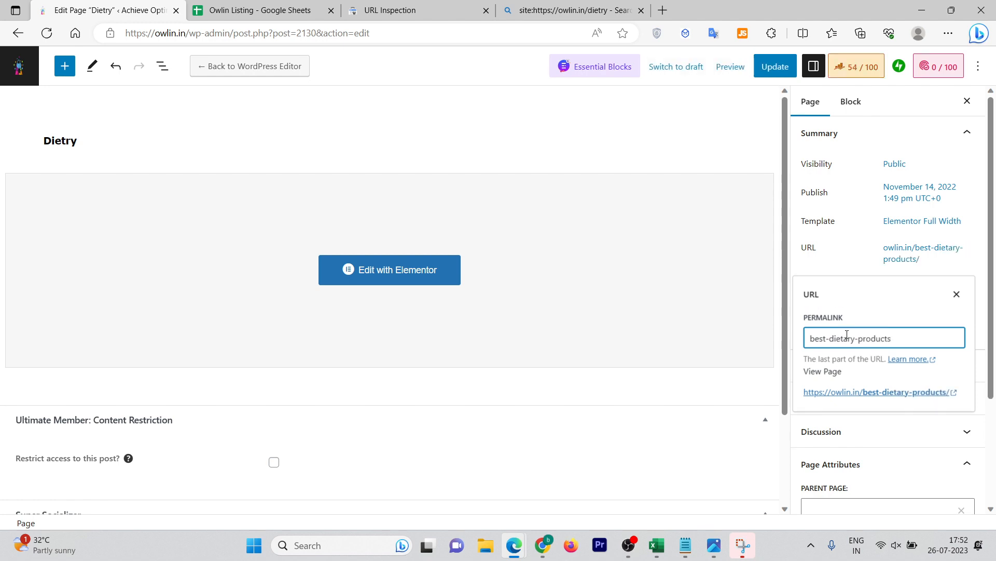
{"action": "left_click", "coordinate": [793, 249]}
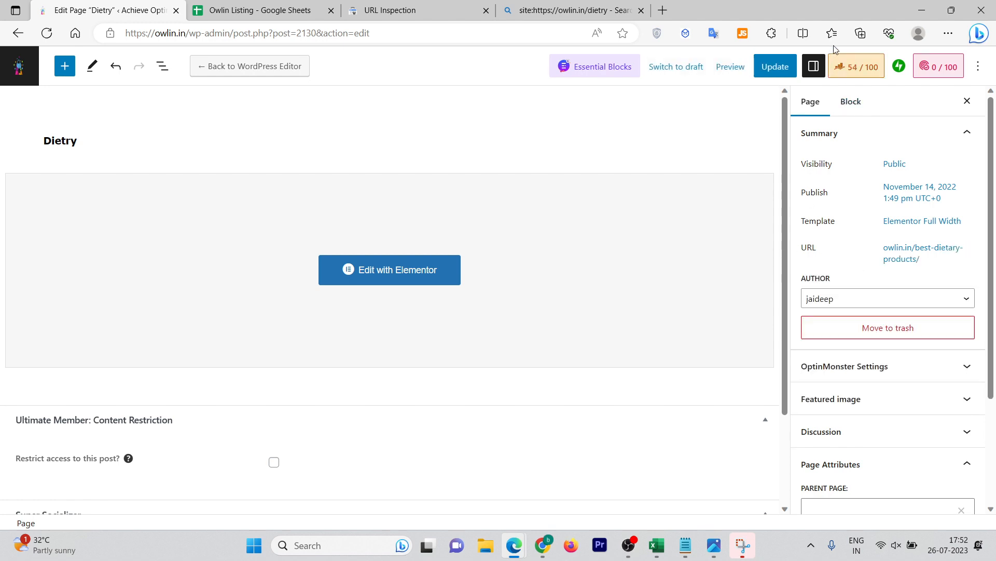
- Examine Rank Math's Basic SEO and Additional checks for the focus keyword "best dietary products" on the Dietry page
{"action": "left_click", "coordinate": [853, 62]}
{"action": "scroll", "coordinate": [854, 364], "scroll_direction": "down", "scroll_amount": 4}
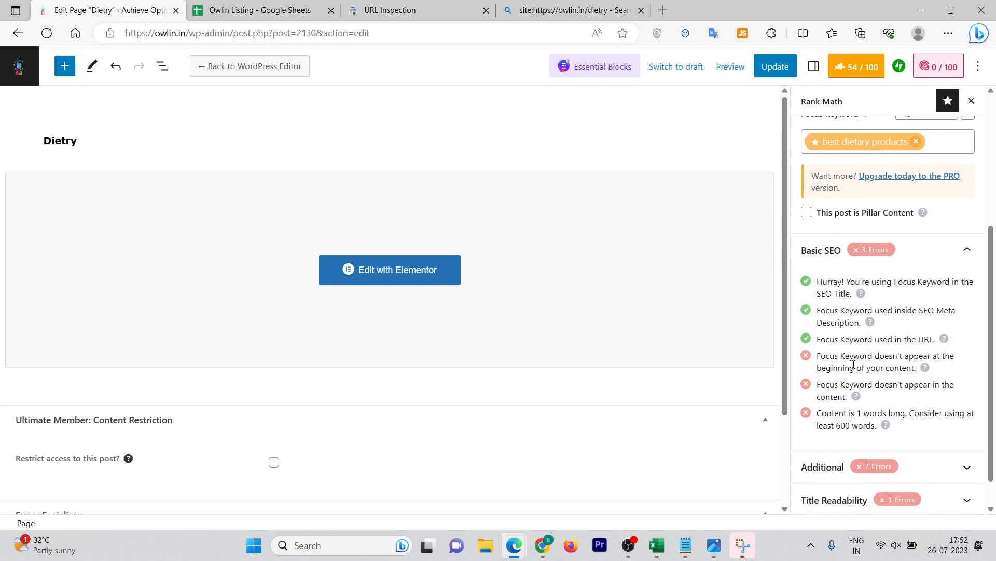
{"action": "left_click_drag", "start_coordinate": [837, 356], "coordinate": [905, 362]}
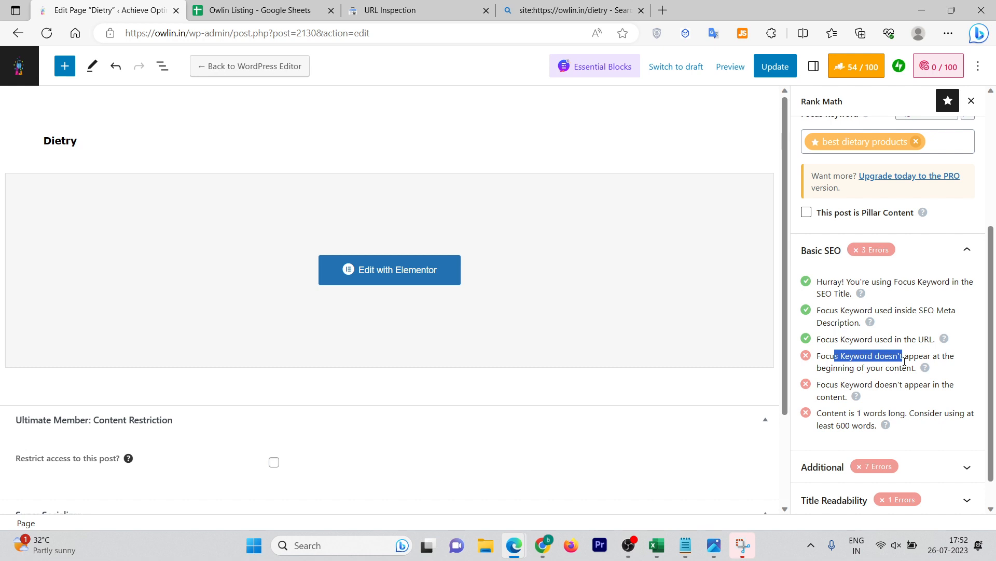
{"action": "left_click_drag", "start_coordinate": [905, 362], "coordinate": [911, 382]}
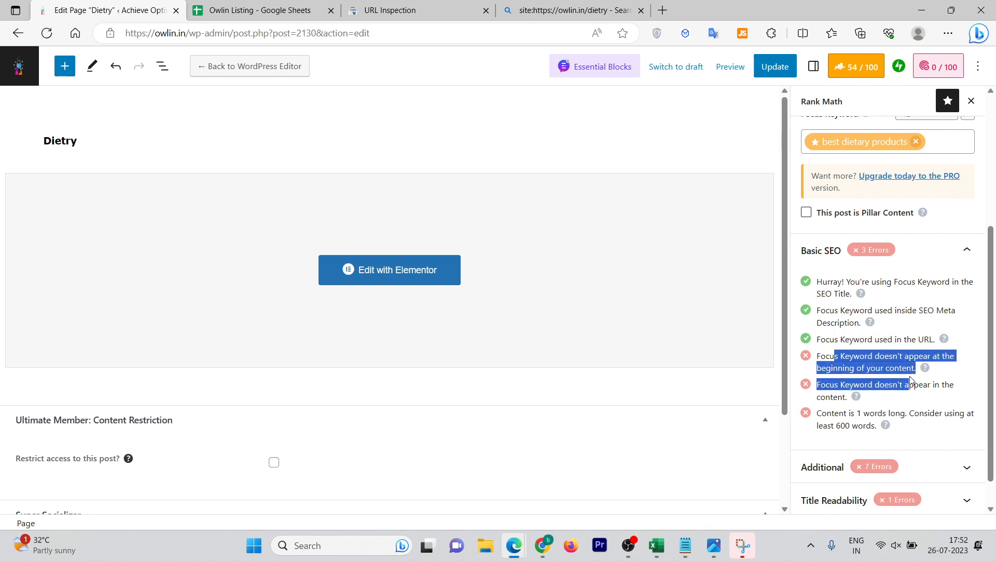
{"action": "scroll", "coordinate": [994, 467], "scroll_direction": "down", "scroll_amount": 1}
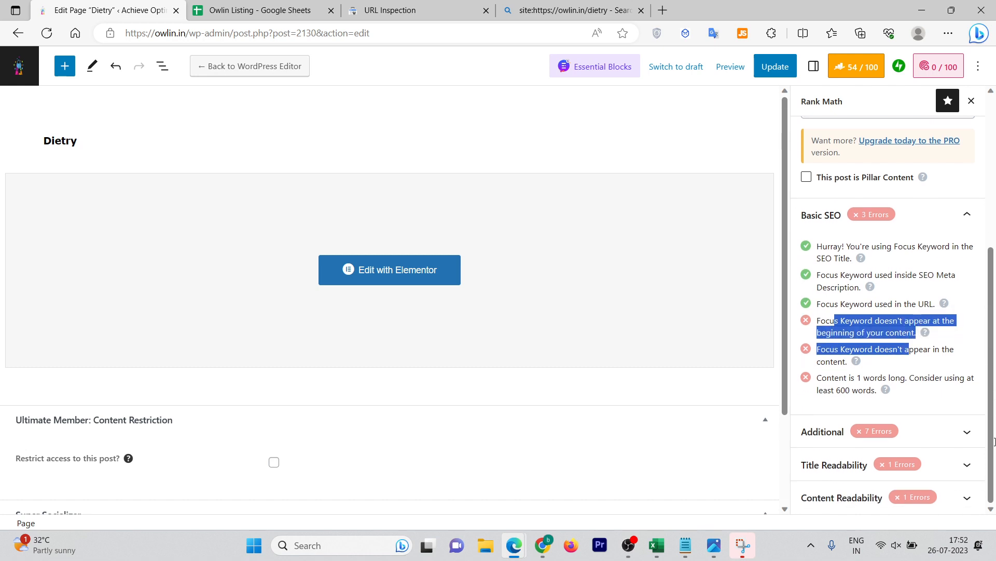
{"action": "left_click", "coordinate": [940, 436]}
{"action": "scroll", "coordinate": [944, 384], "scroll_direction": "down", "scroll_amount": 1}
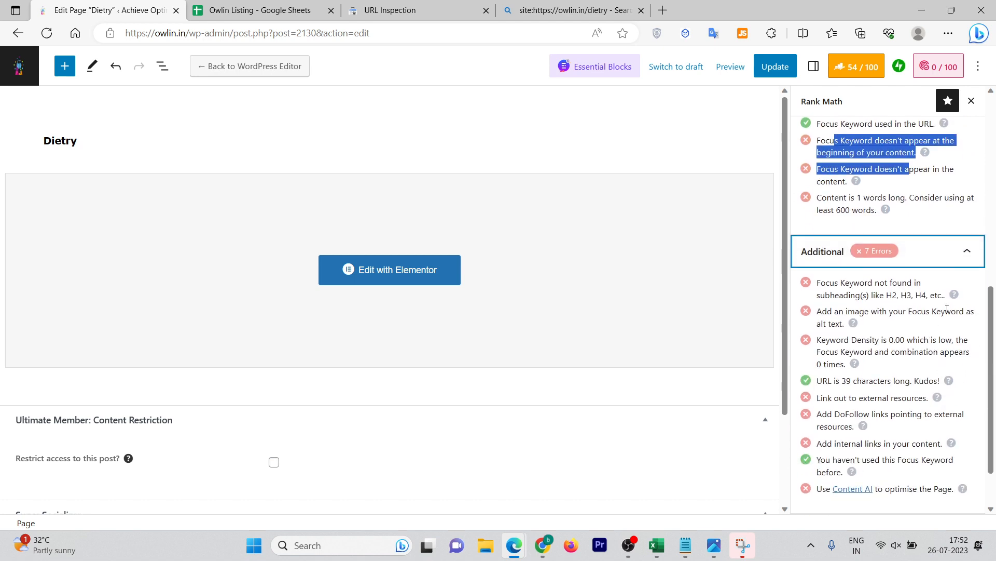
{"action": "left_click_drag", "start_coordinate": [855, 311], "coordinate": [919, 434]}
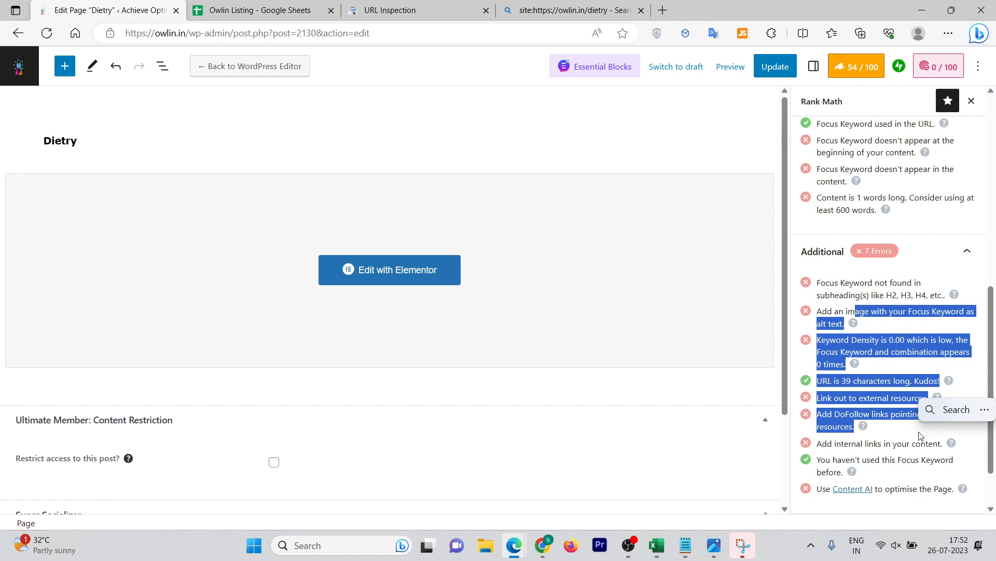
{"action": "left_click_drag", "start_coordinate": [989, 359], "coordinate": [989, 175]}
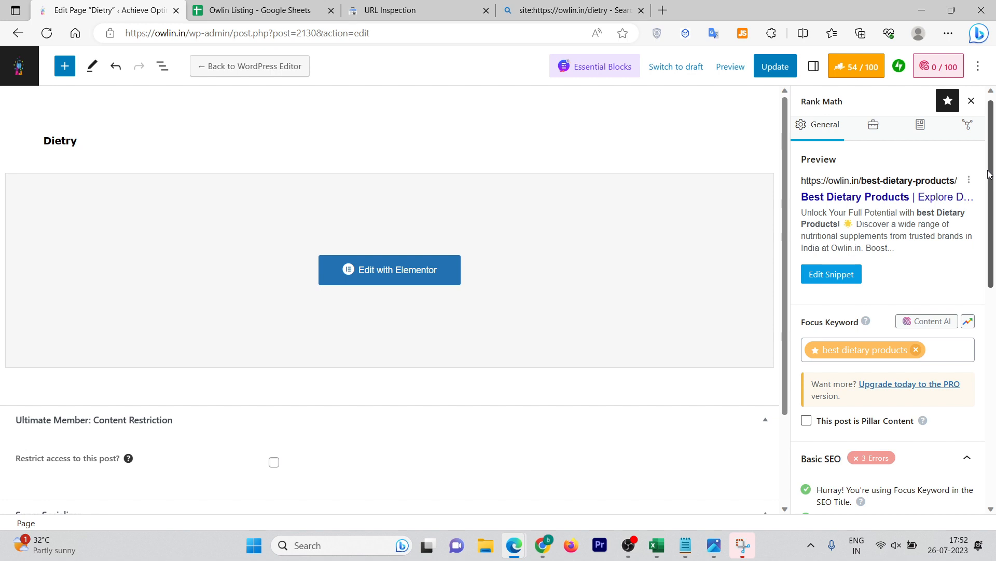
- Update the Dietry page, and dismiss the previous indexing request's confirmation in Google Search Console's URL inspection
{"action": "left_click", "coordinate": [781, 69]}
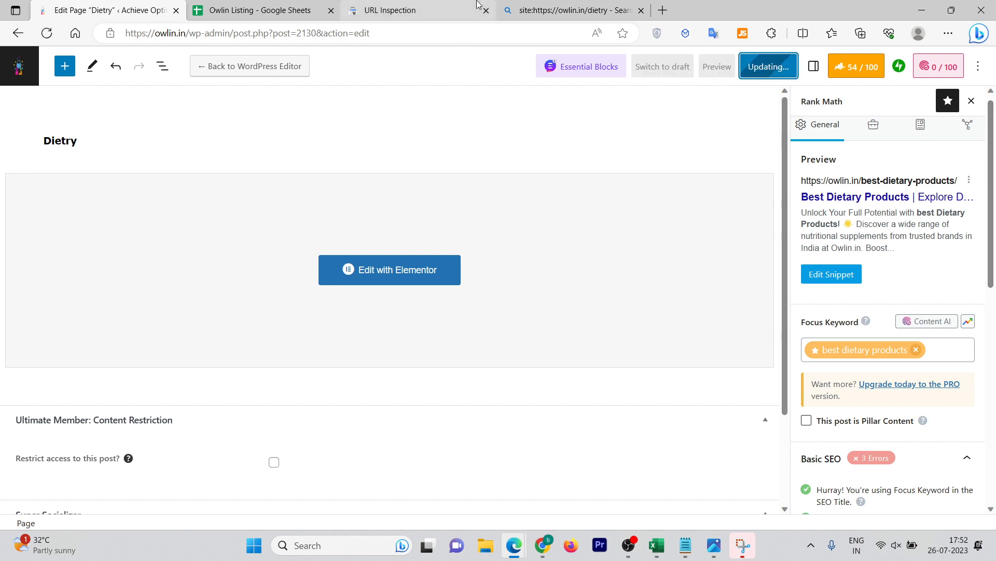
{"action": "mouse_move", "coordinate": [479, 4]}
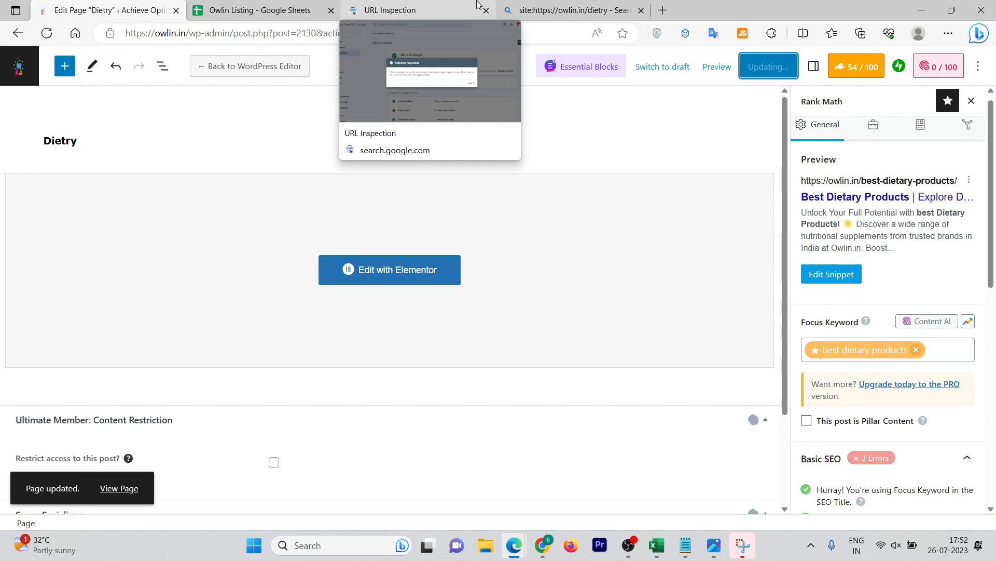
{"action": "left_click", "coordinate": [479, 4]}
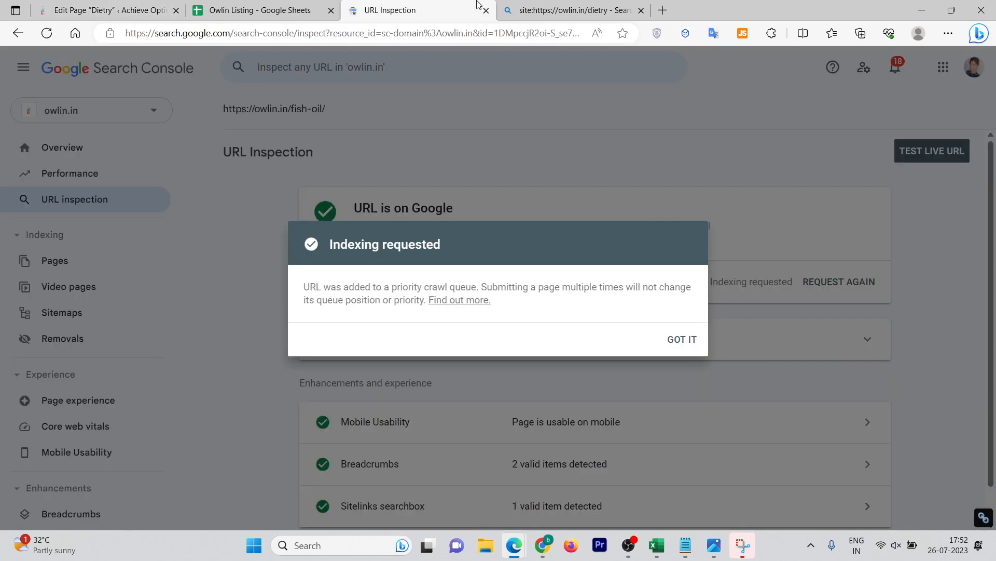
{"action": "left_click", "coordinate": [487, 94]}
{"action": "left_click", "coordinate": [447, 58]}
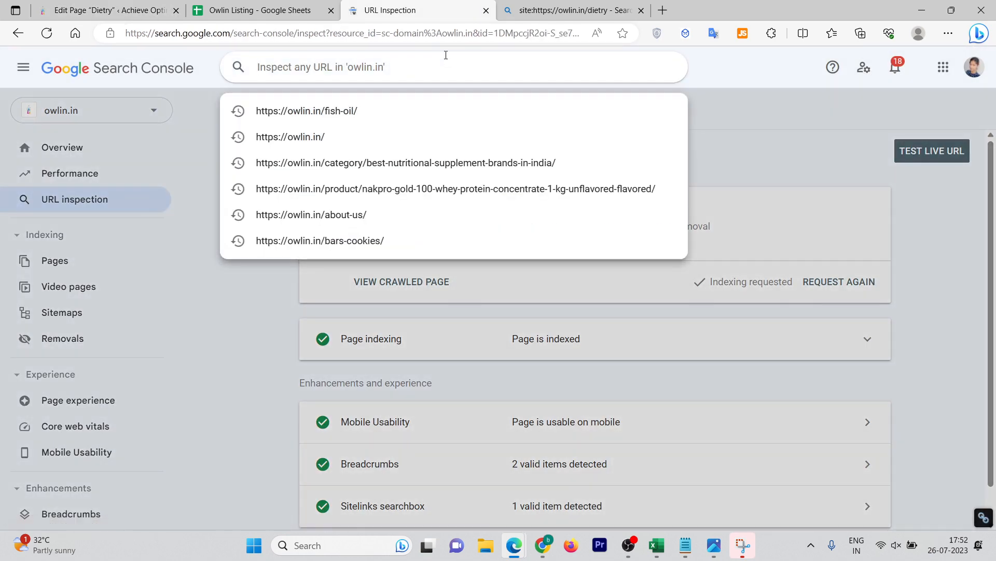
- Select the old URL in Bing's site query, and copy the Dietry page's full new URL from its WordPress permalink settings
{"action": "left_click", "coordinate": [543, 6]}
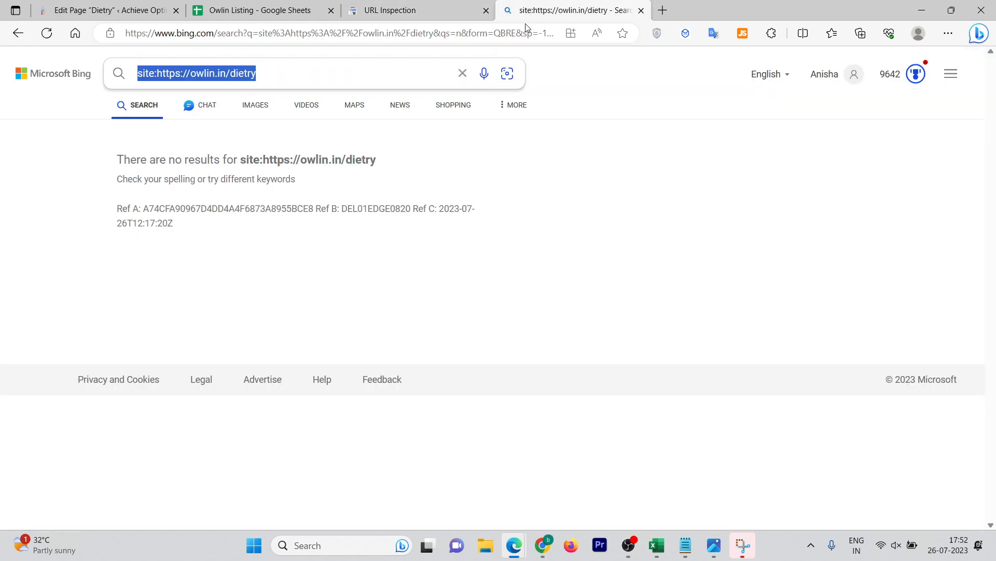
{"action": "left_click_drag", "start_coordinate": [290, 76], "coordinate": [167, 86]}
{"action": "left_click", "coordinate": [109, 10]}
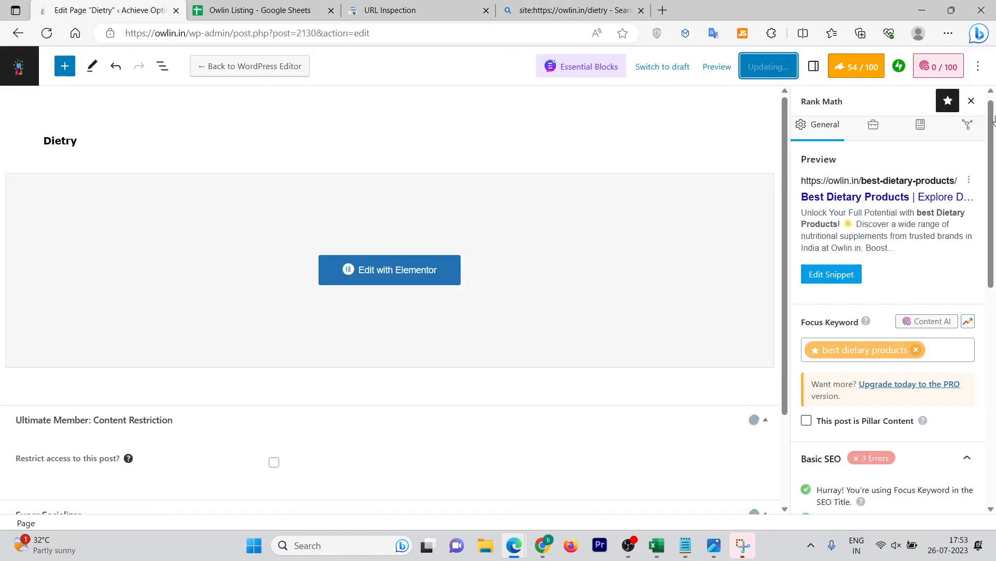
{"action": "left_click", "coordinate": [972, 100]}
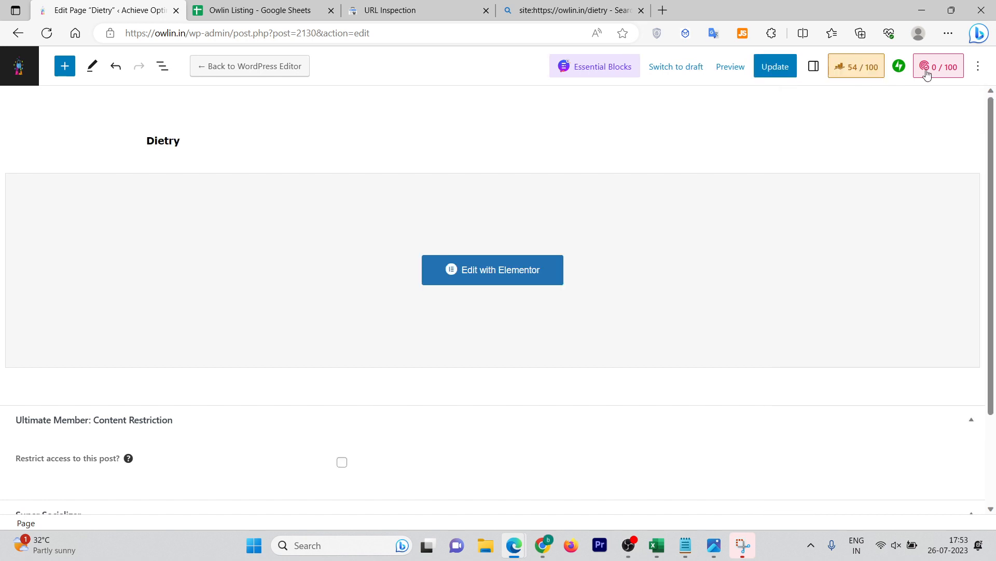
{"action": "left_click", "coordinate": [818, 64]}
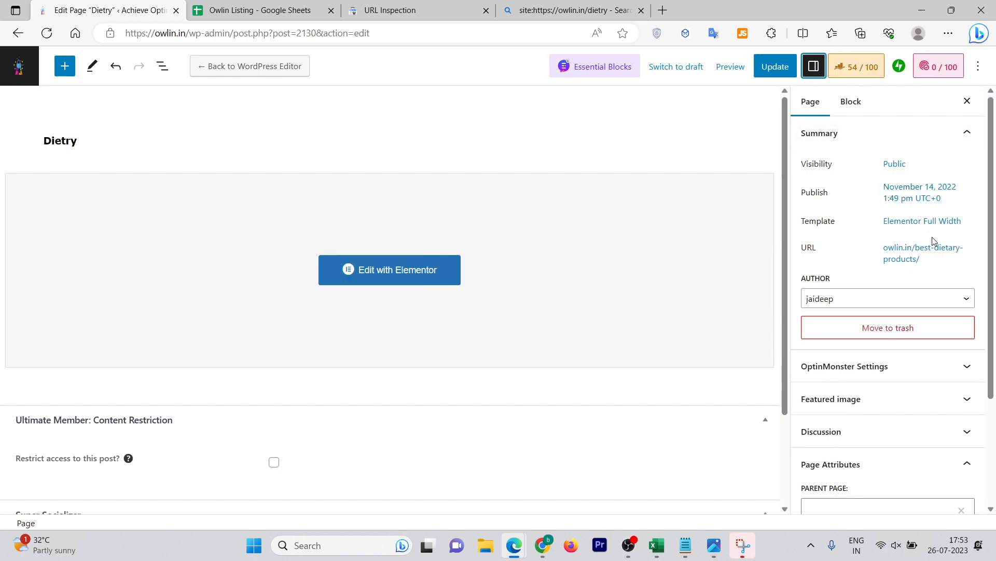
{"action": "left_click", "coordinate": [919, 258]}
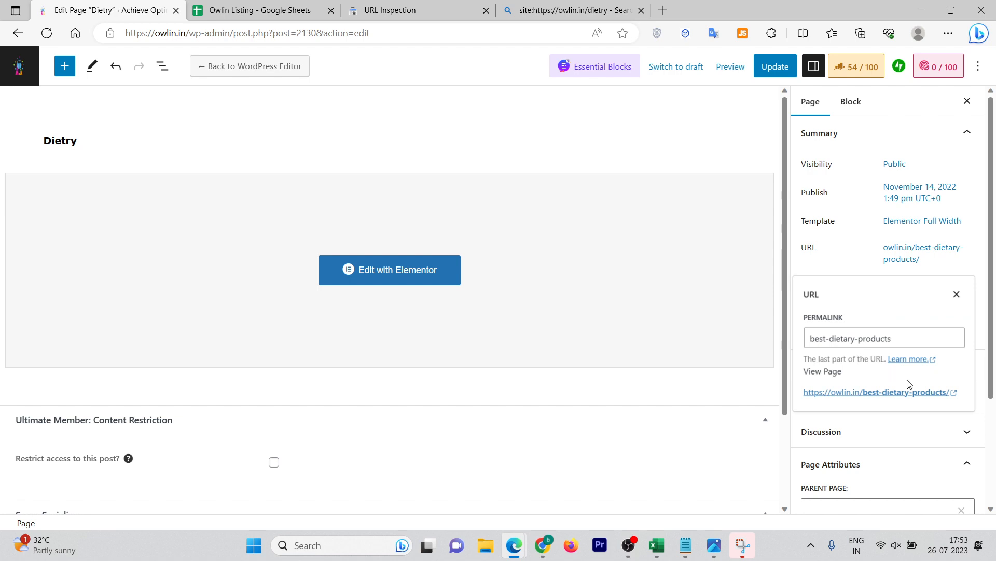
{"action": "left_click_drag", "start_coordinate": [803, 396], "coordinate": [956, 396]}
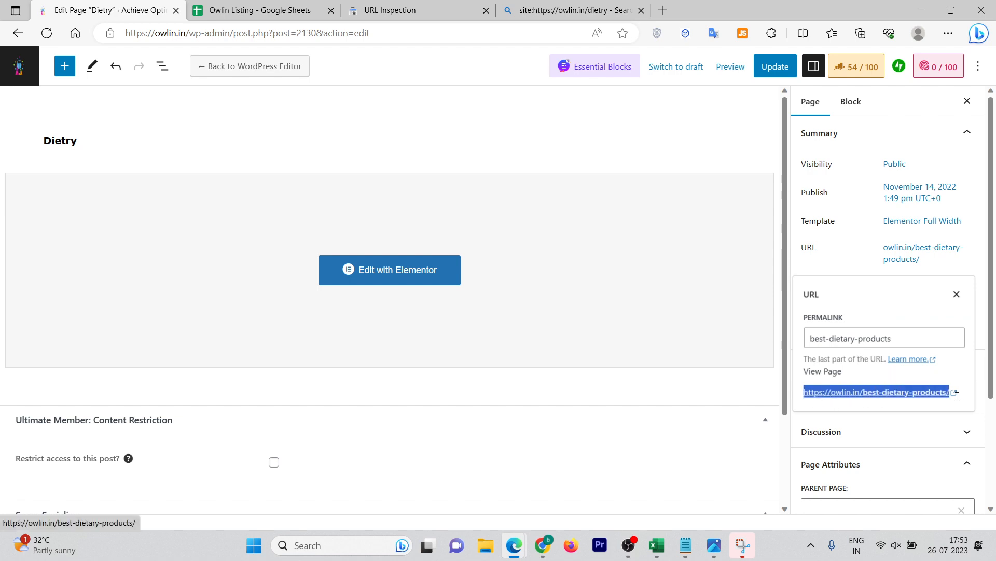
{"action": "key", "text": "ctrl+c"}
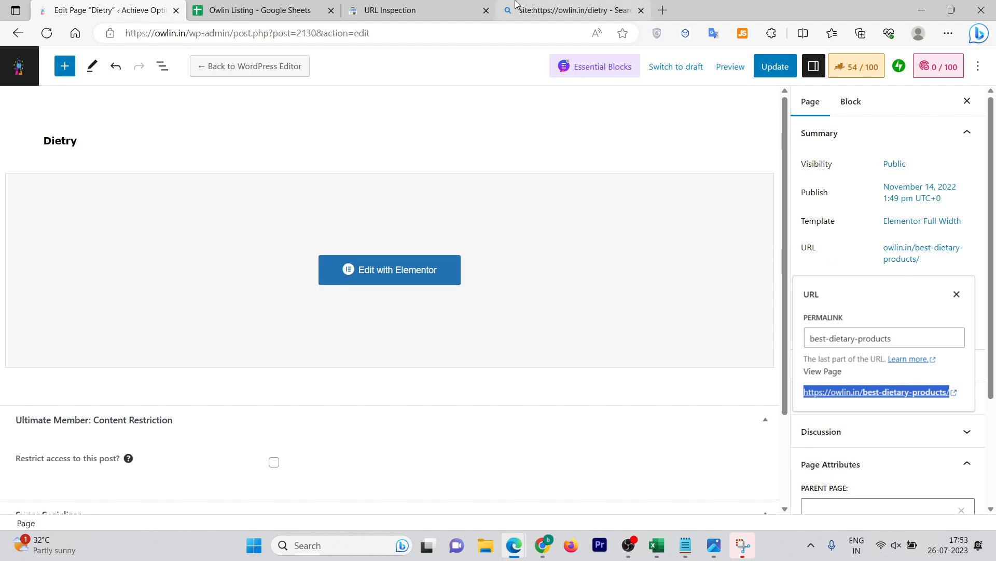
- Try to inspect the copied page URL in Google Search Console
{"action": "left_click", "coordinate": [460, 6]}
{"action": "key", "text": "ctrl+v"}
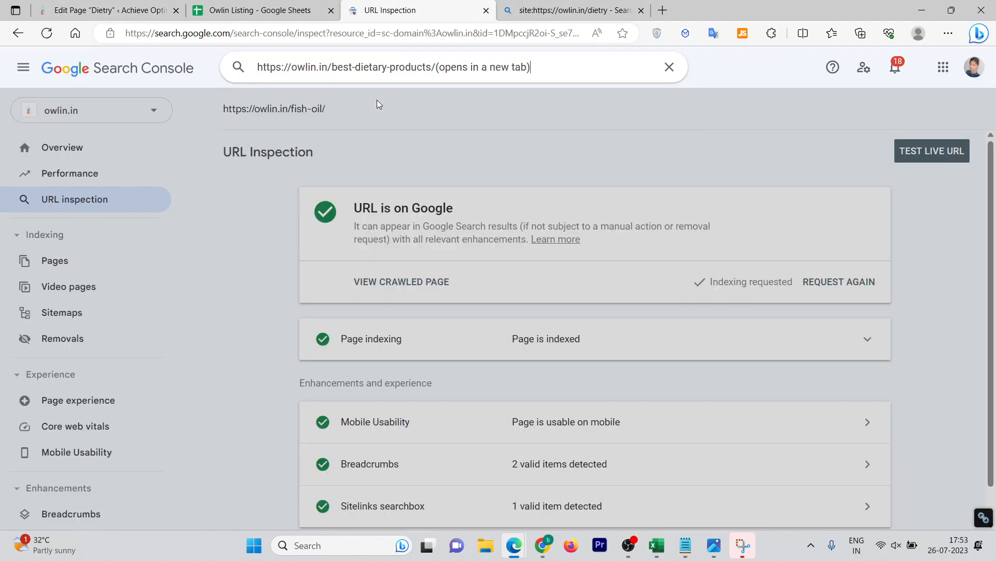
{"action": "key", "text": "Return"}
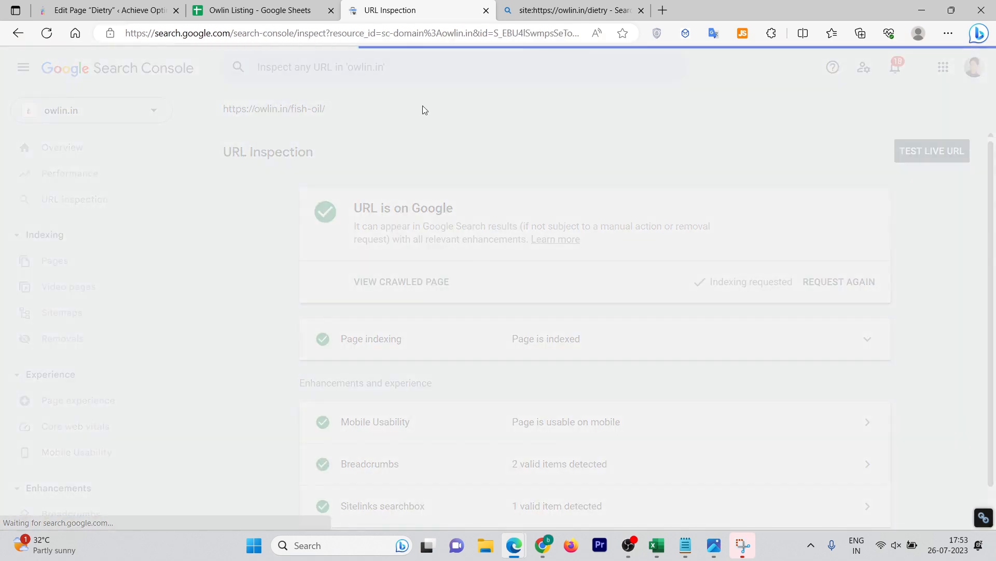
{"action": "left_click", "coordinate": [366, 62]}
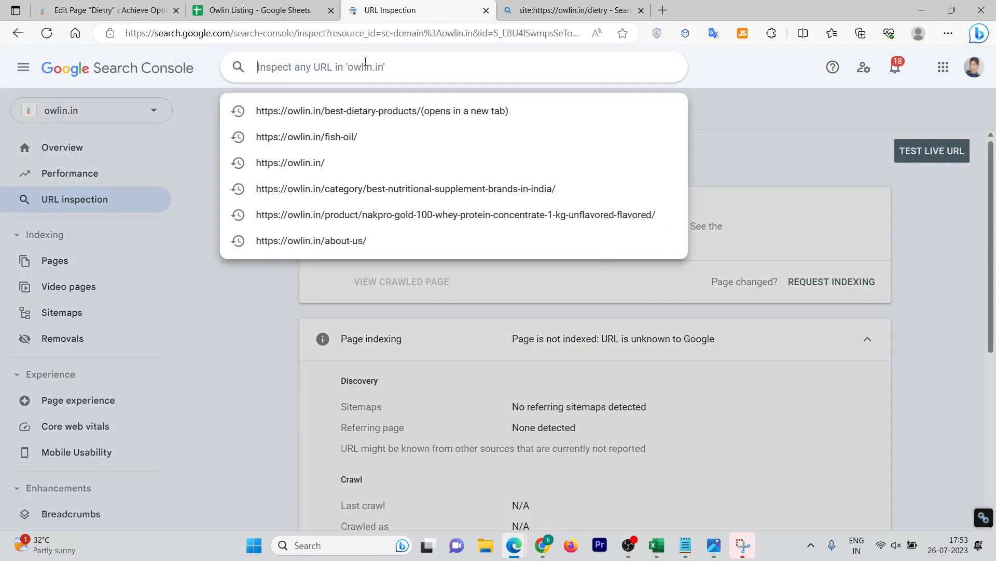
{"action": "key", "text": "ctrl+v"}
{"action": "key", "text": "BackSpace"}
{"action": "key", "text": "BackSpace"}
{"action": "key", "text": "BackSpace"}
{"action": "key", "text": "BackSpace"}
{"action": "key", "text": "BackSpace"}
{"action": "key", "text": "BackSpace"}
{"action": "key", "text": "BackSpace"}
{"action": "key", "text": "BackSpace"}
{"action": "key", "text": "BackSpace"}
{"action": "key", "text": "BackSpace"}
{"action": "key", "text": "BackSpace"}
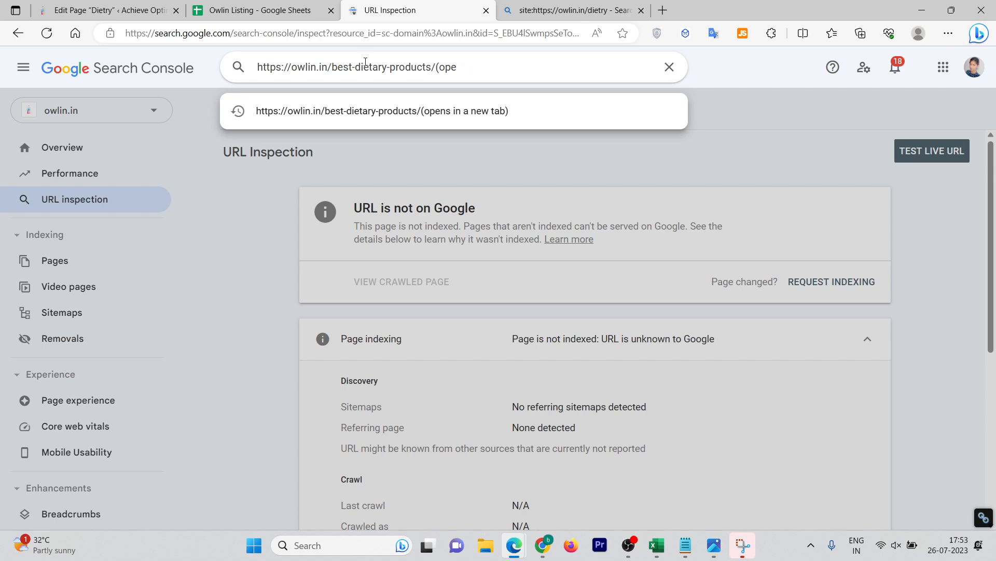
{"action": "key", "text": "Return"}
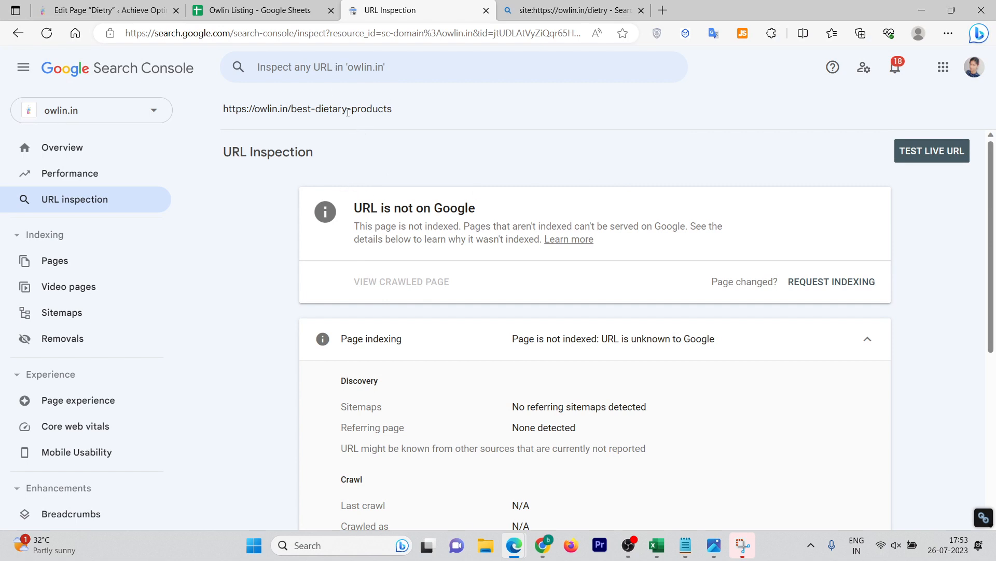
{"action": "left_click", "coordinate": [812, 281]}
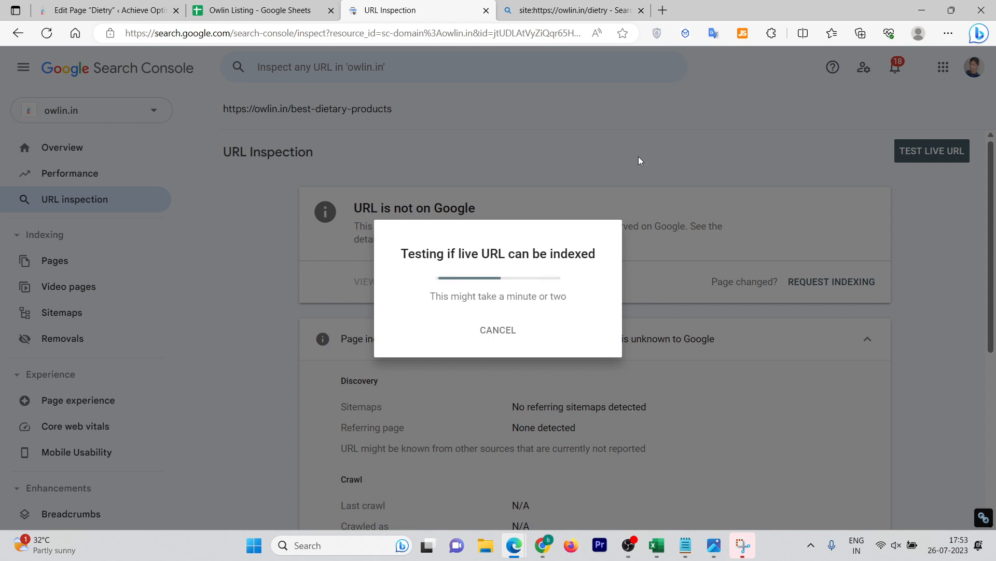
{"action": "left_click", "coordinate": [589, 10]}
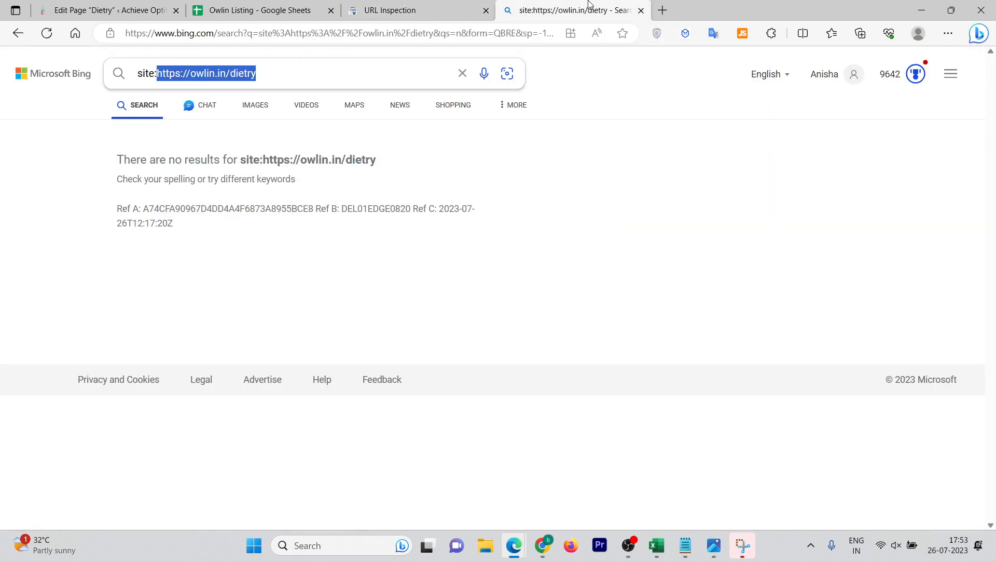
{"action": "key", "text": "Num_Lock"}
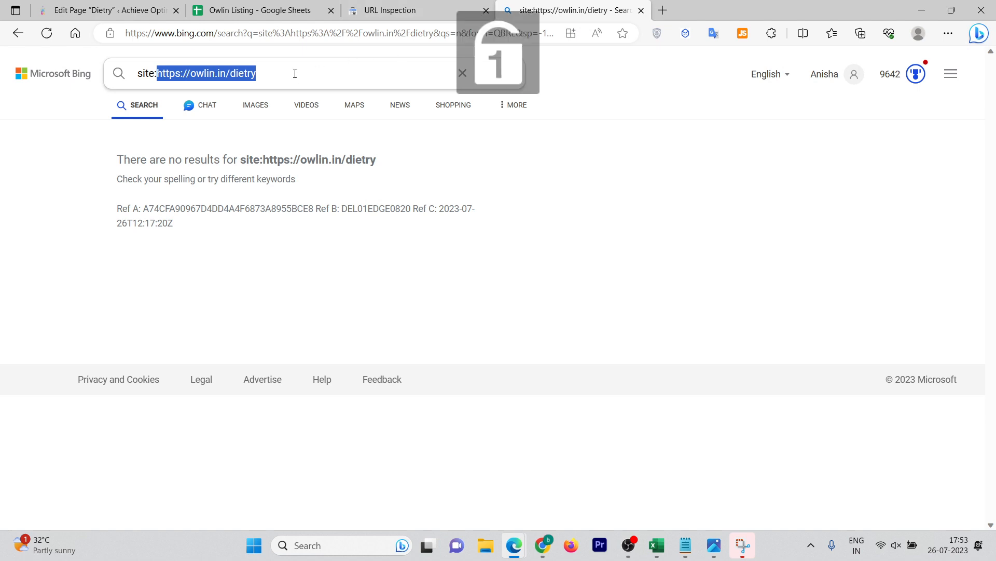
{"action": "key", "text": "BackSpace"}
{"action": "type", "text": "https://owlin.in/best-dietary-products/(opens in a new tab)"}
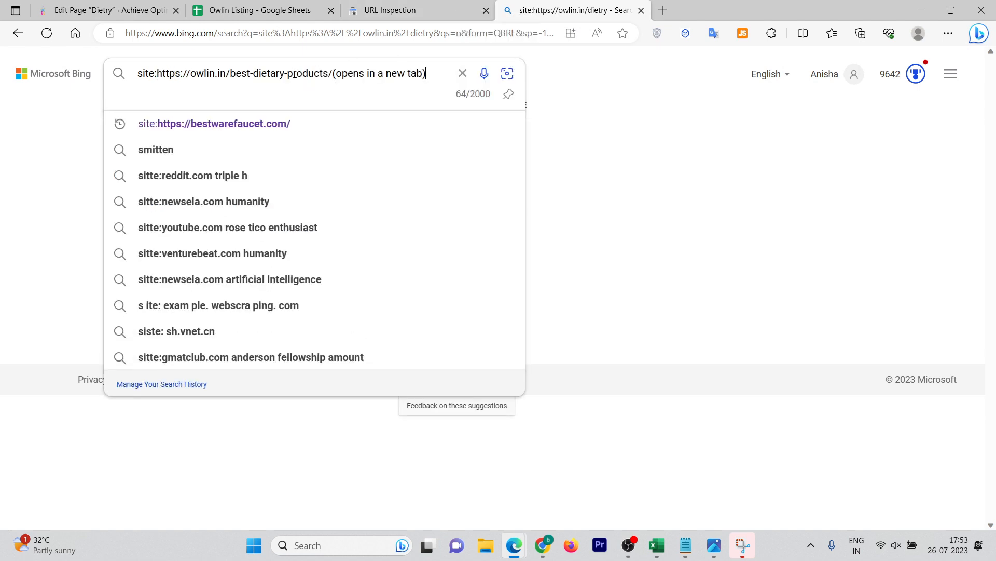
{"action": "key", "text": "BackSpace"}
{"action": "key", "text": "BackSpace"}
{"action": "key", "text": "BackSpace"}
{"action": "key", "text": "BackSpace"}
{"action": "key", "text": "BackSpace"}
{"action": "key", "text": "BackSpace"}
{"action": "key", "text": "BackSpace"}
{"action": "key", "text": "BackSpace"}
{"action": "key", "text": "BackSpace"}
{"action": "key", "text": "BackSpace"}
{"action": "key", "text": "BackSpace"}
{"action": "key", "text": "BackSpace"}
{"action": "key", "text": "BackSpace"}
{"action": "key", "text": "BackSpace"}
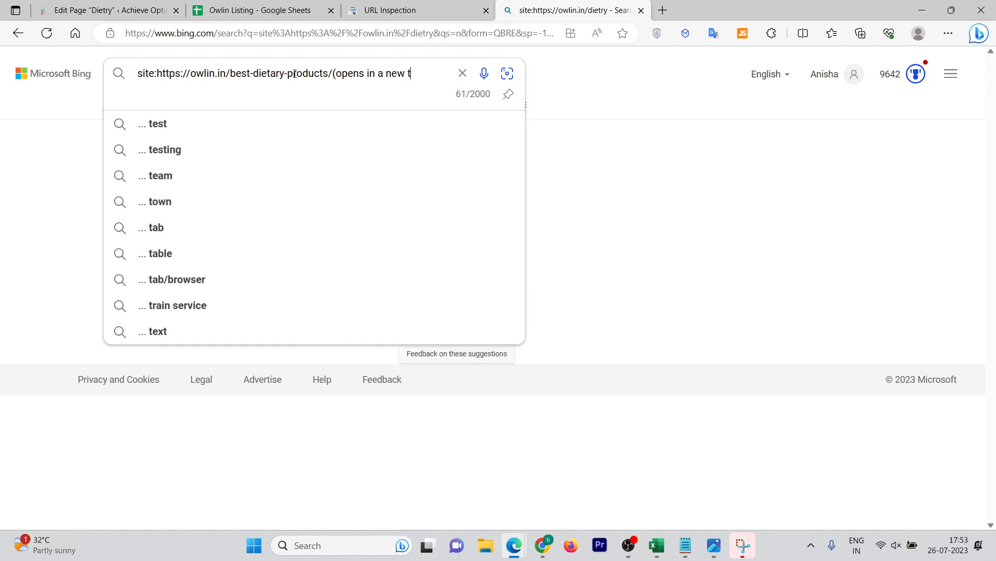
{"action": "key", "text": "BackSpace"}
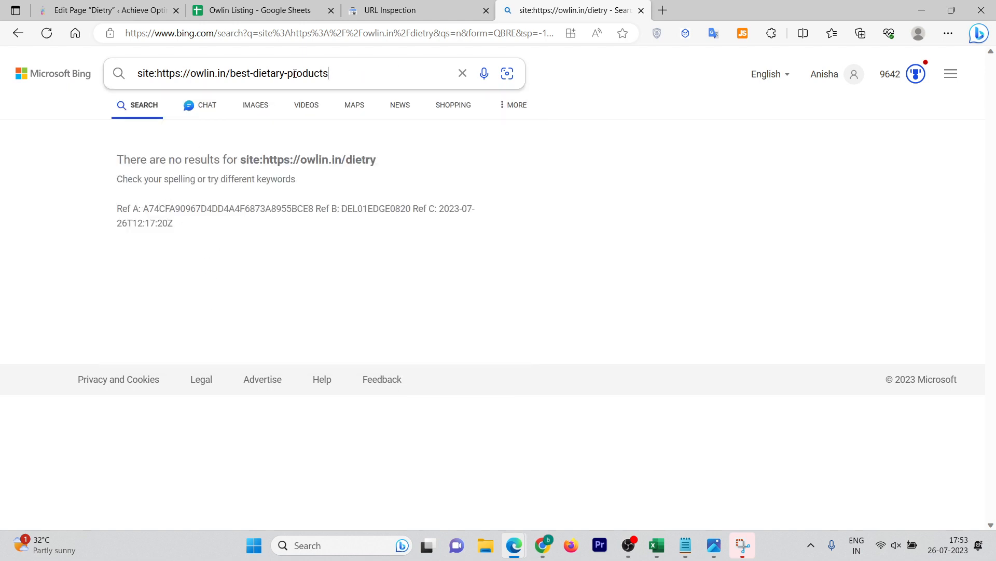
- Return to Google Search Console and dismiss the indexing confirmation for the best-dietary-products URL
{"action": "left_click", "coordinate": [356, 6]}
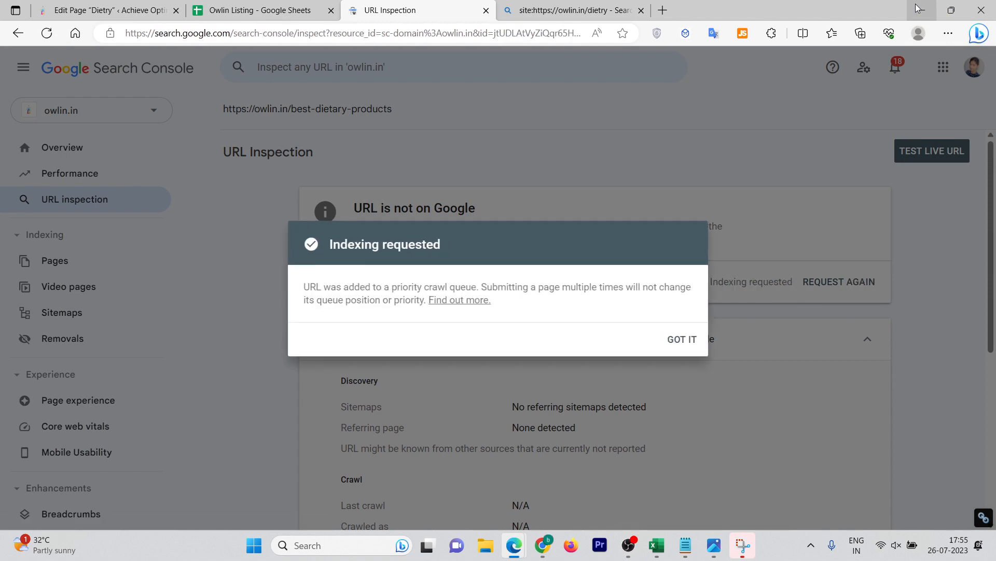
{"action": "left_click", "coordinate": [680, 339]}
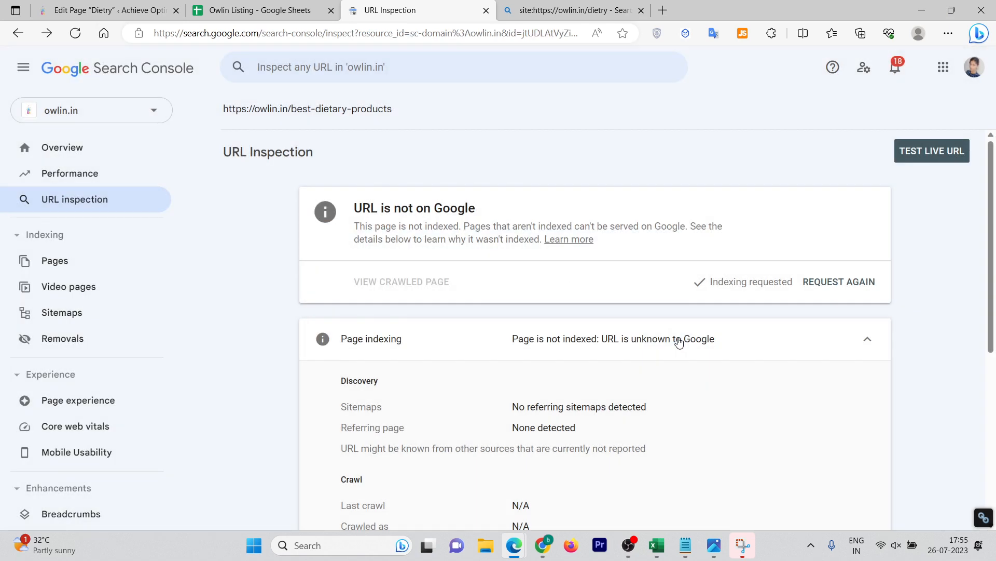